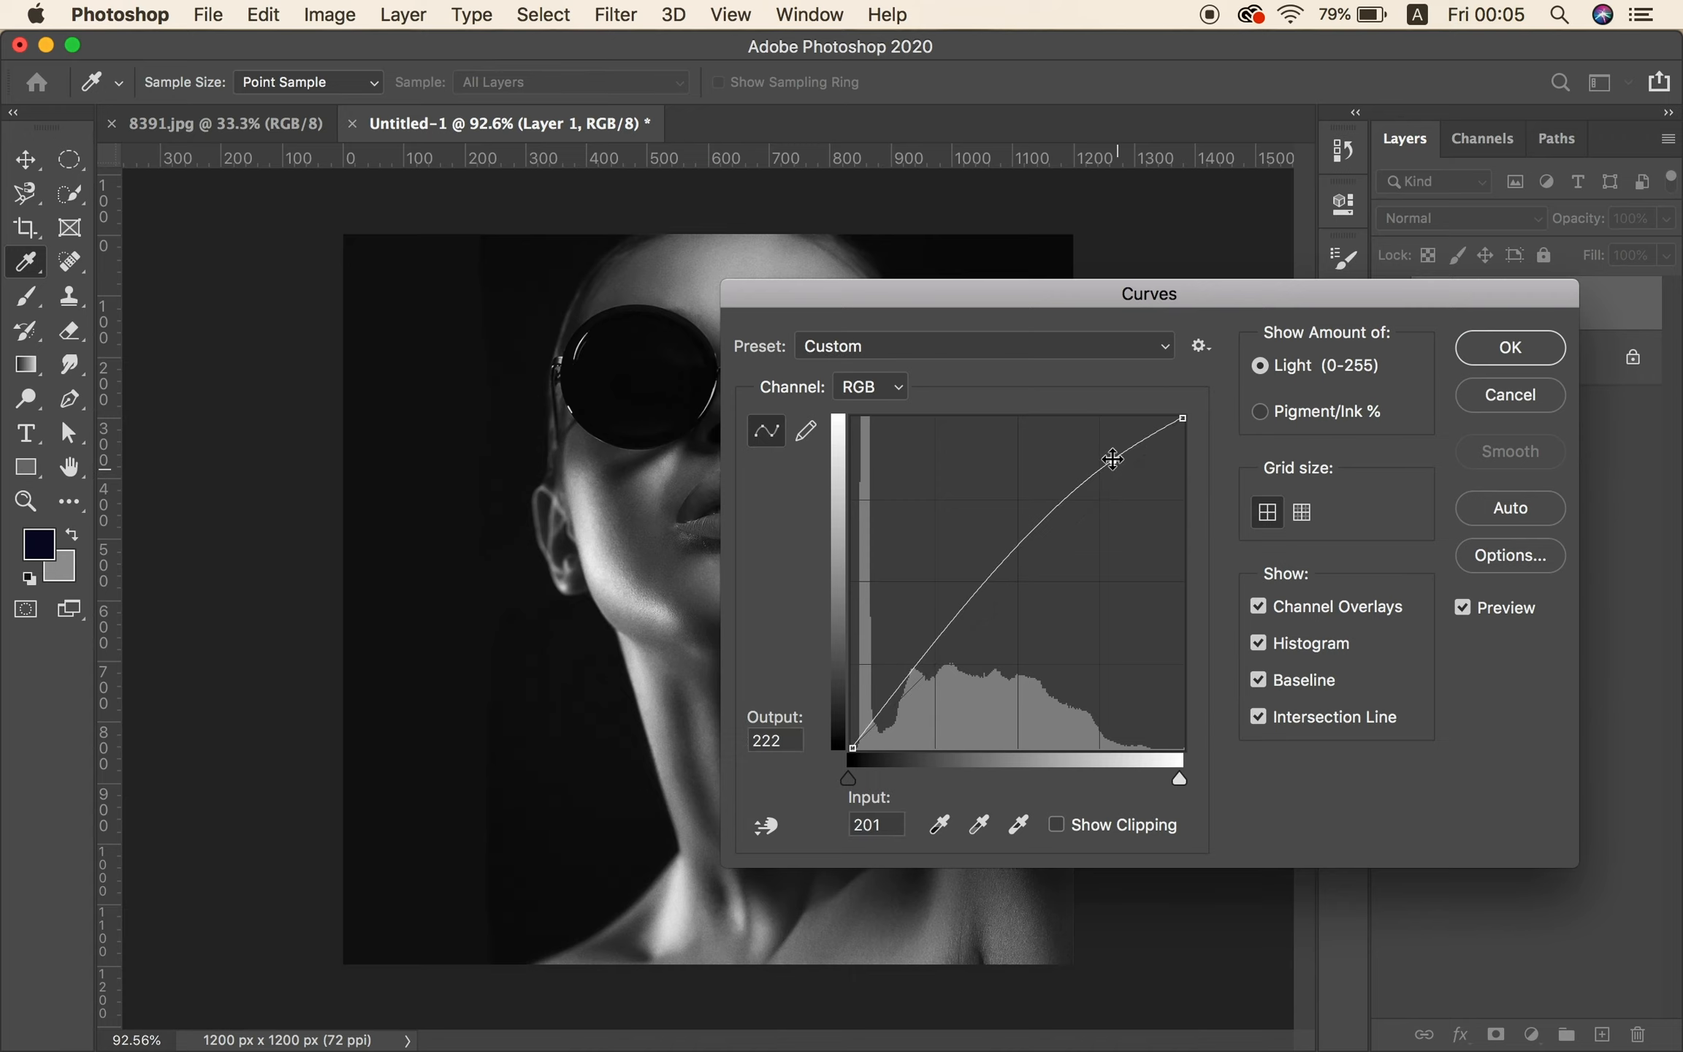
Shape the Curves adjustment into an S-curve, lowering shadows to input 102, output 74 and raising highlights to input 195, output 231.
click(978, 606)
drag(979, 611, 984, 651)
drag(928, 305, 1137, 243)
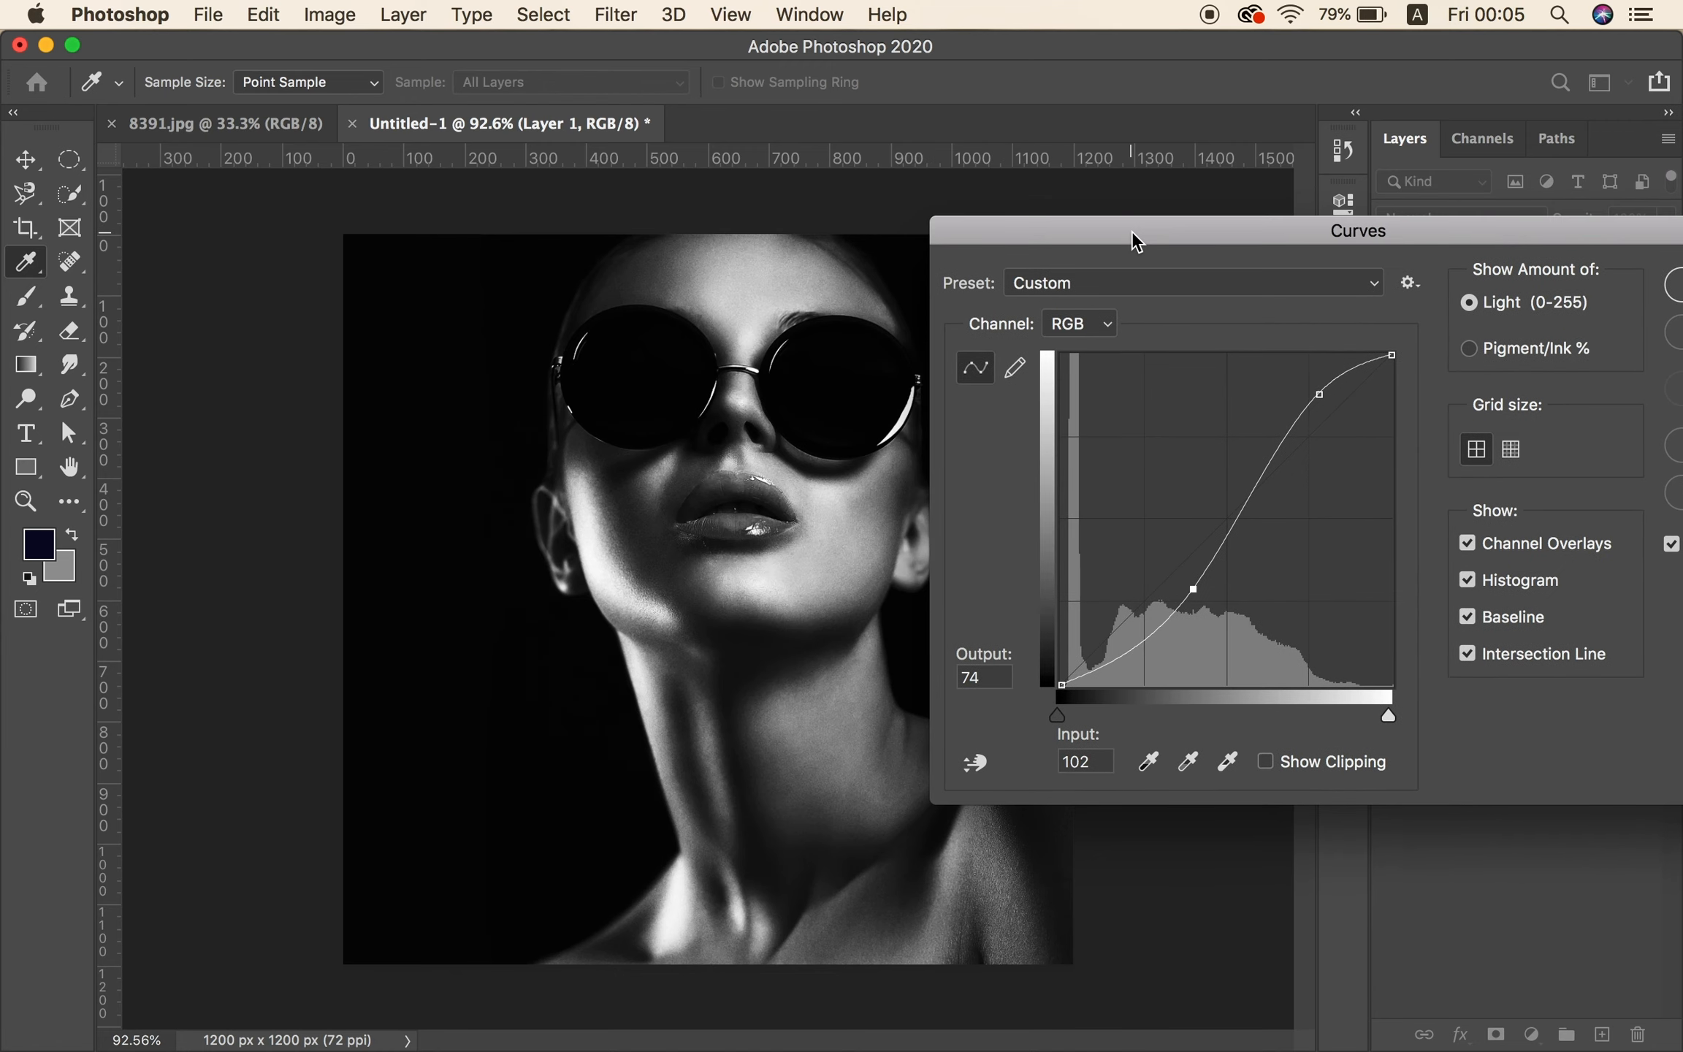
drag(1314, 395, 1309, 388)
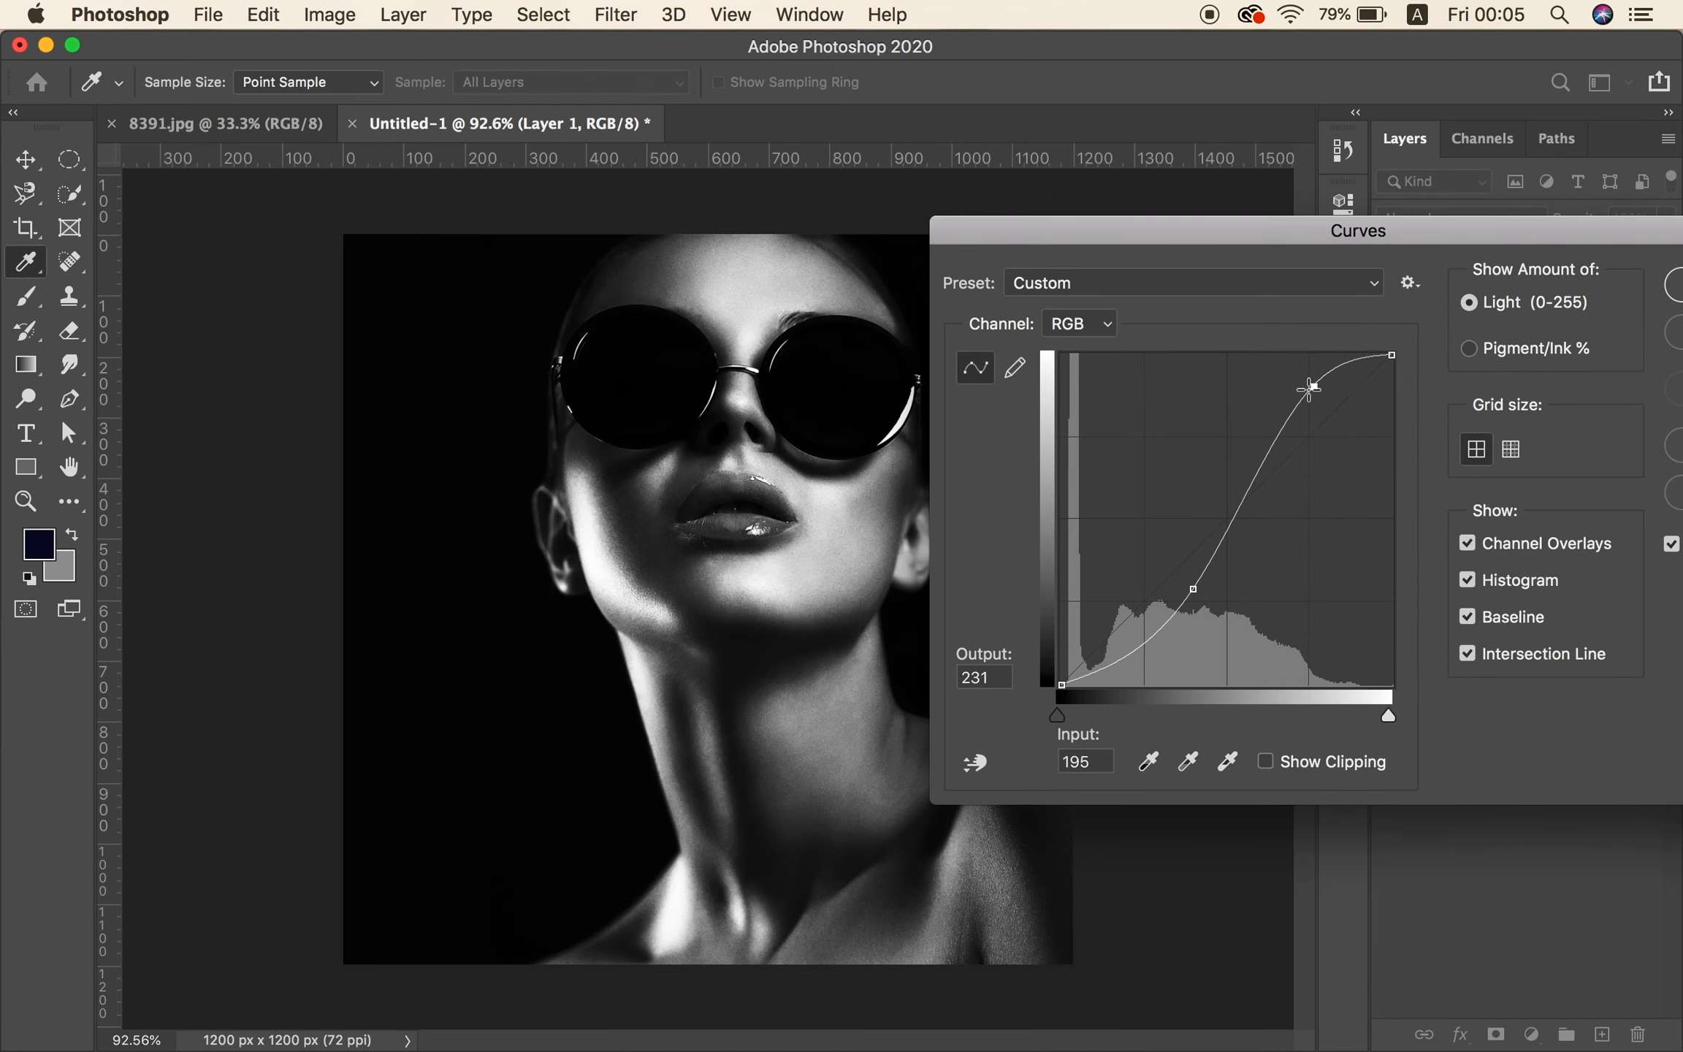
drag(1244, 221, 982, 228)
click(1459, 292)
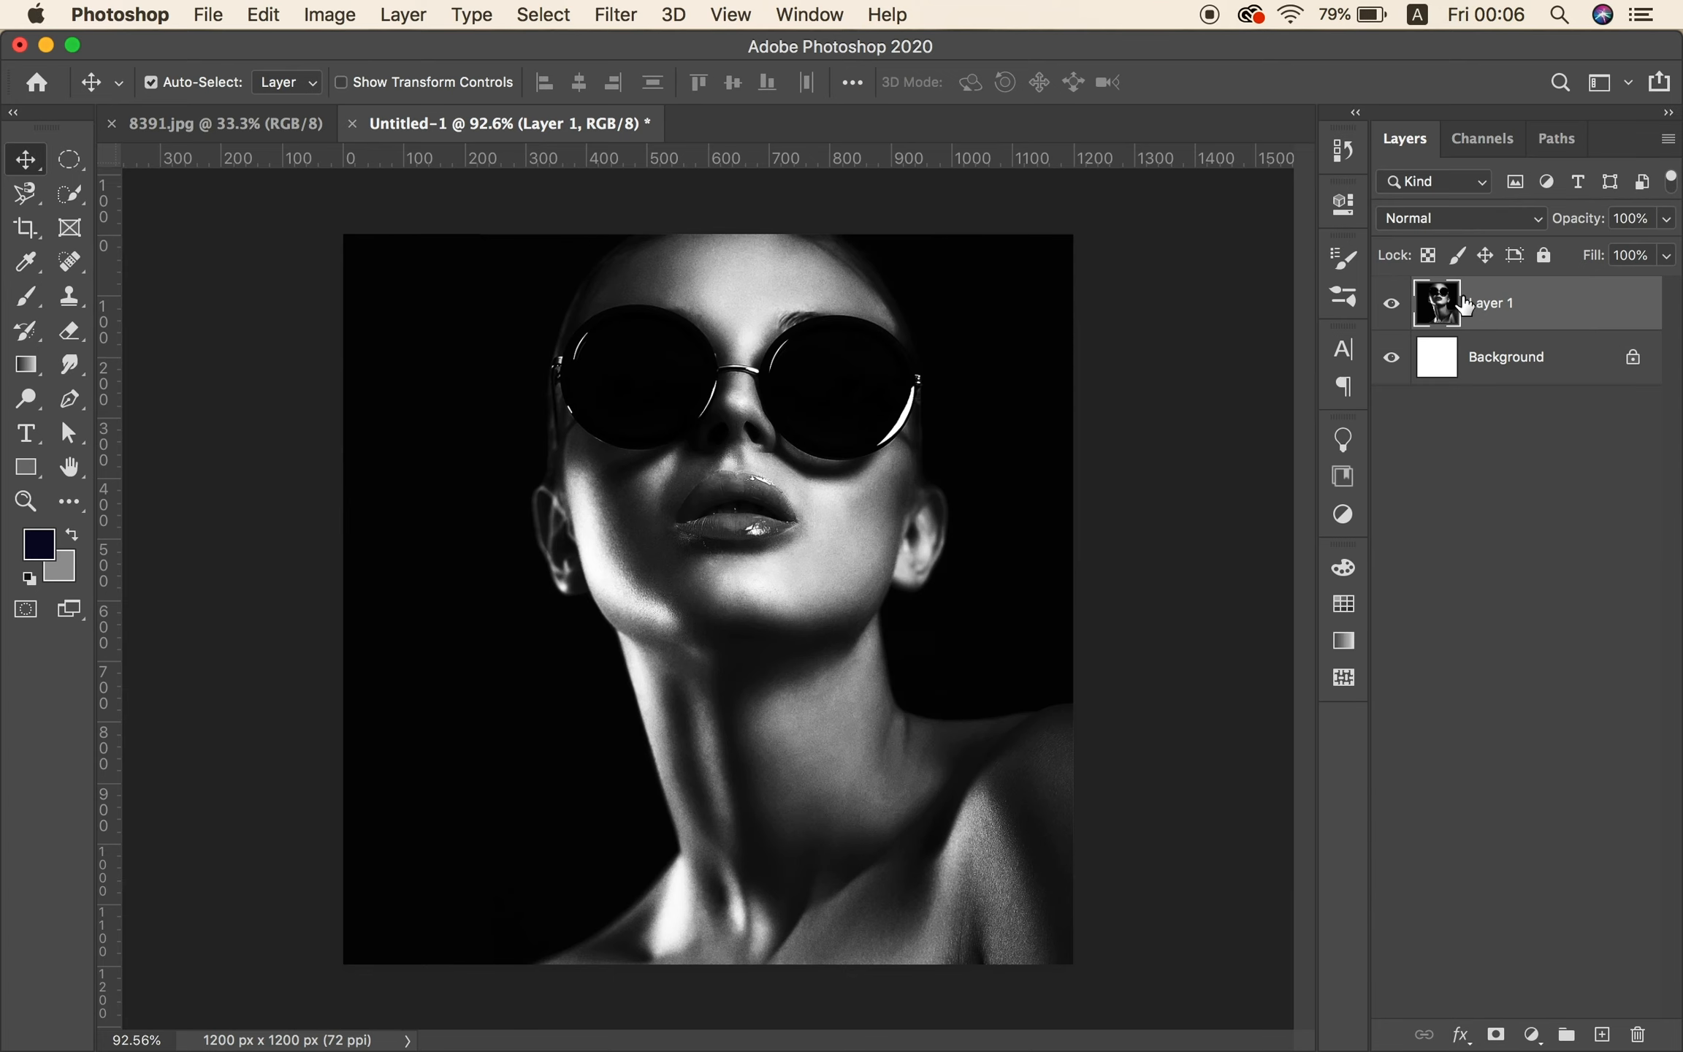
Select the dark tones of the portrait with Color Range and hide Layer 1.
click(551, 27)
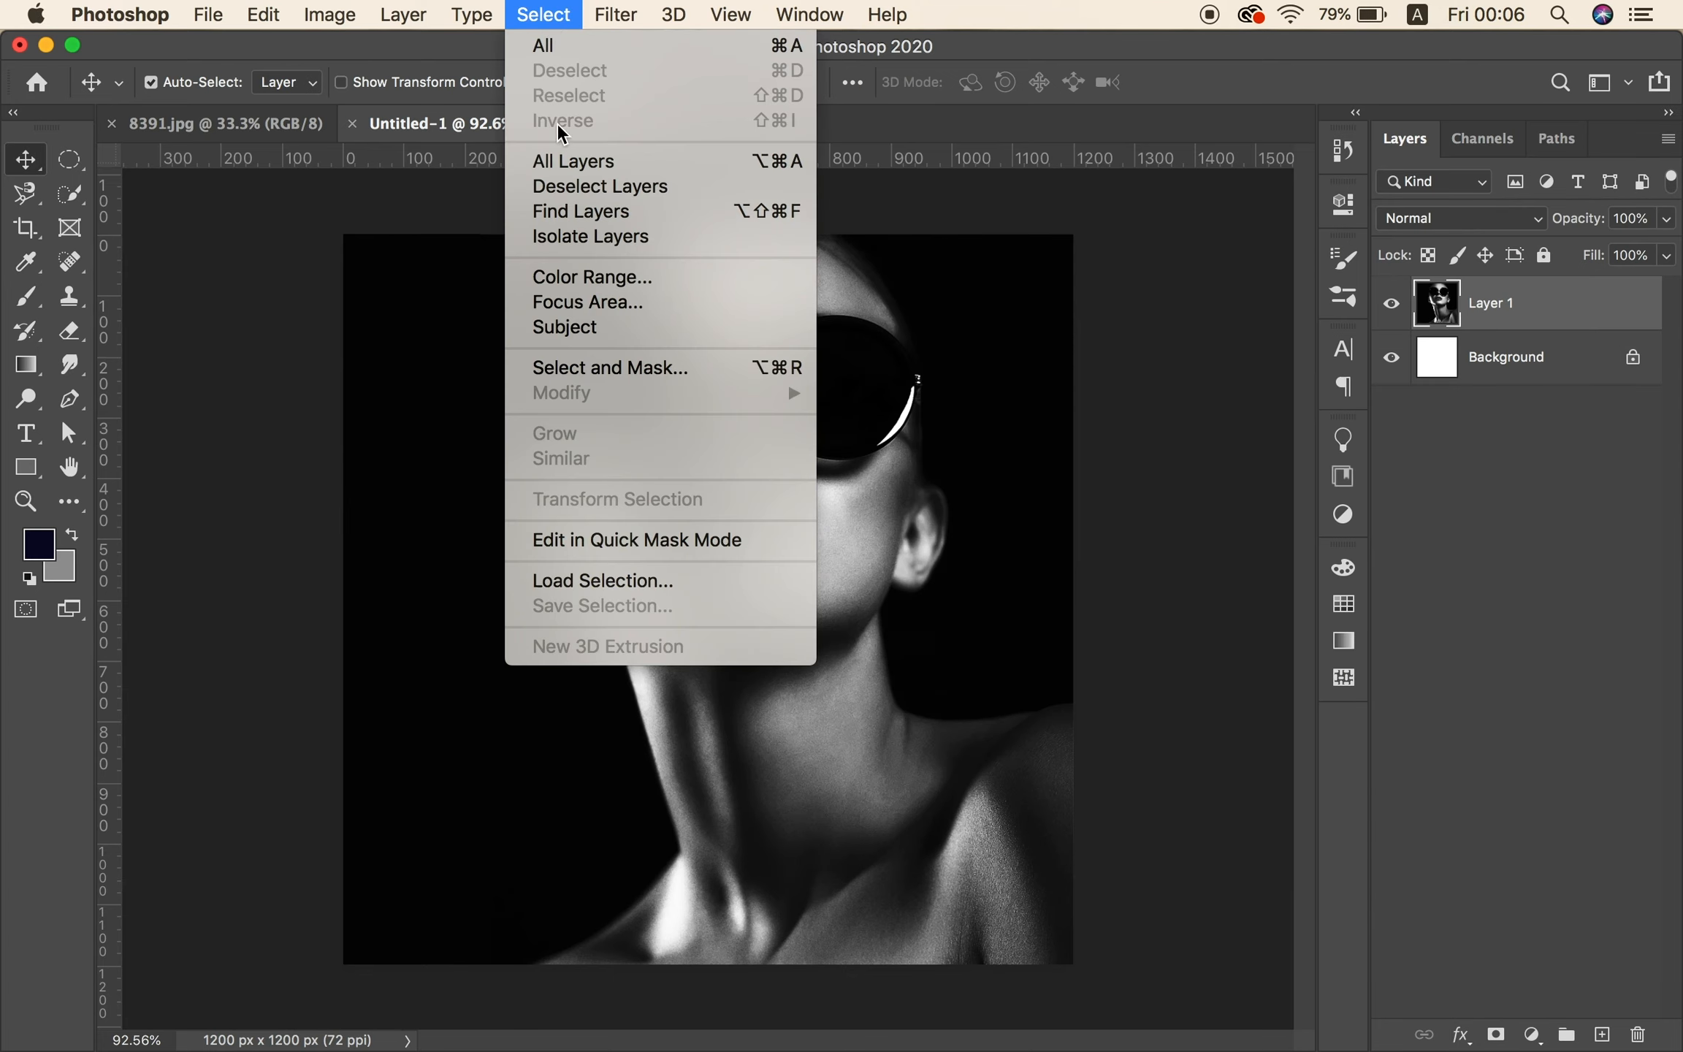
click(576, 277)
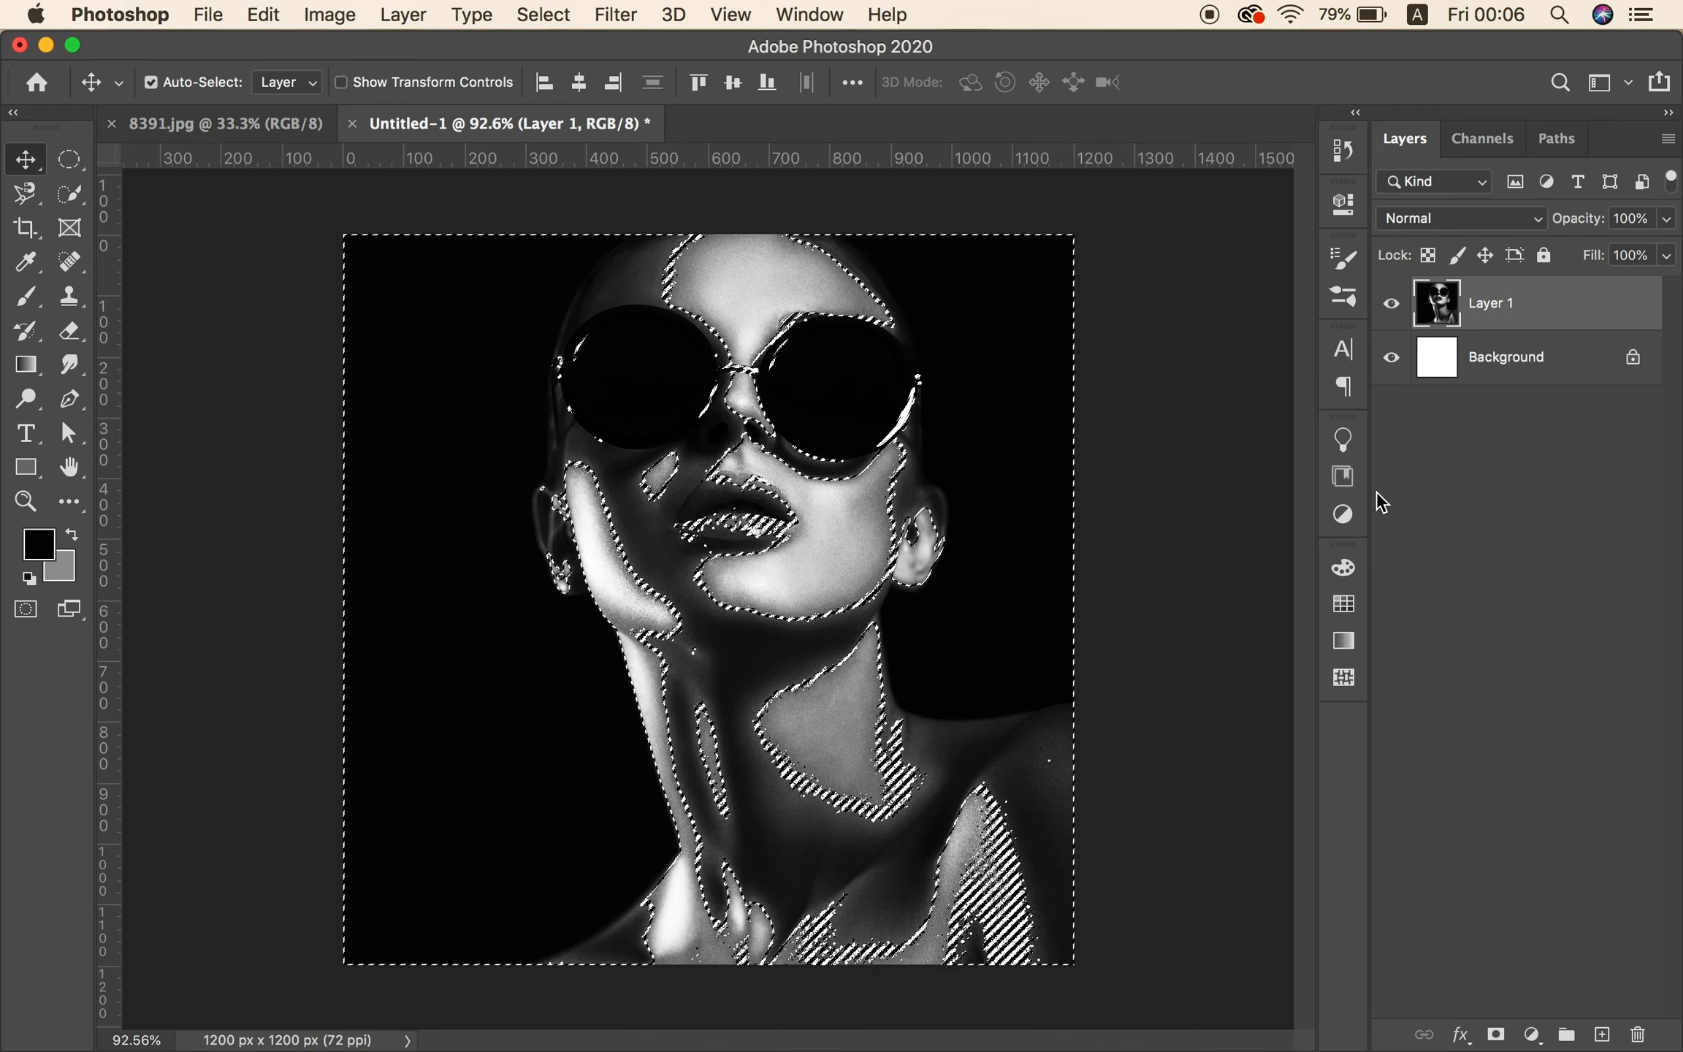
click(1393, 309)
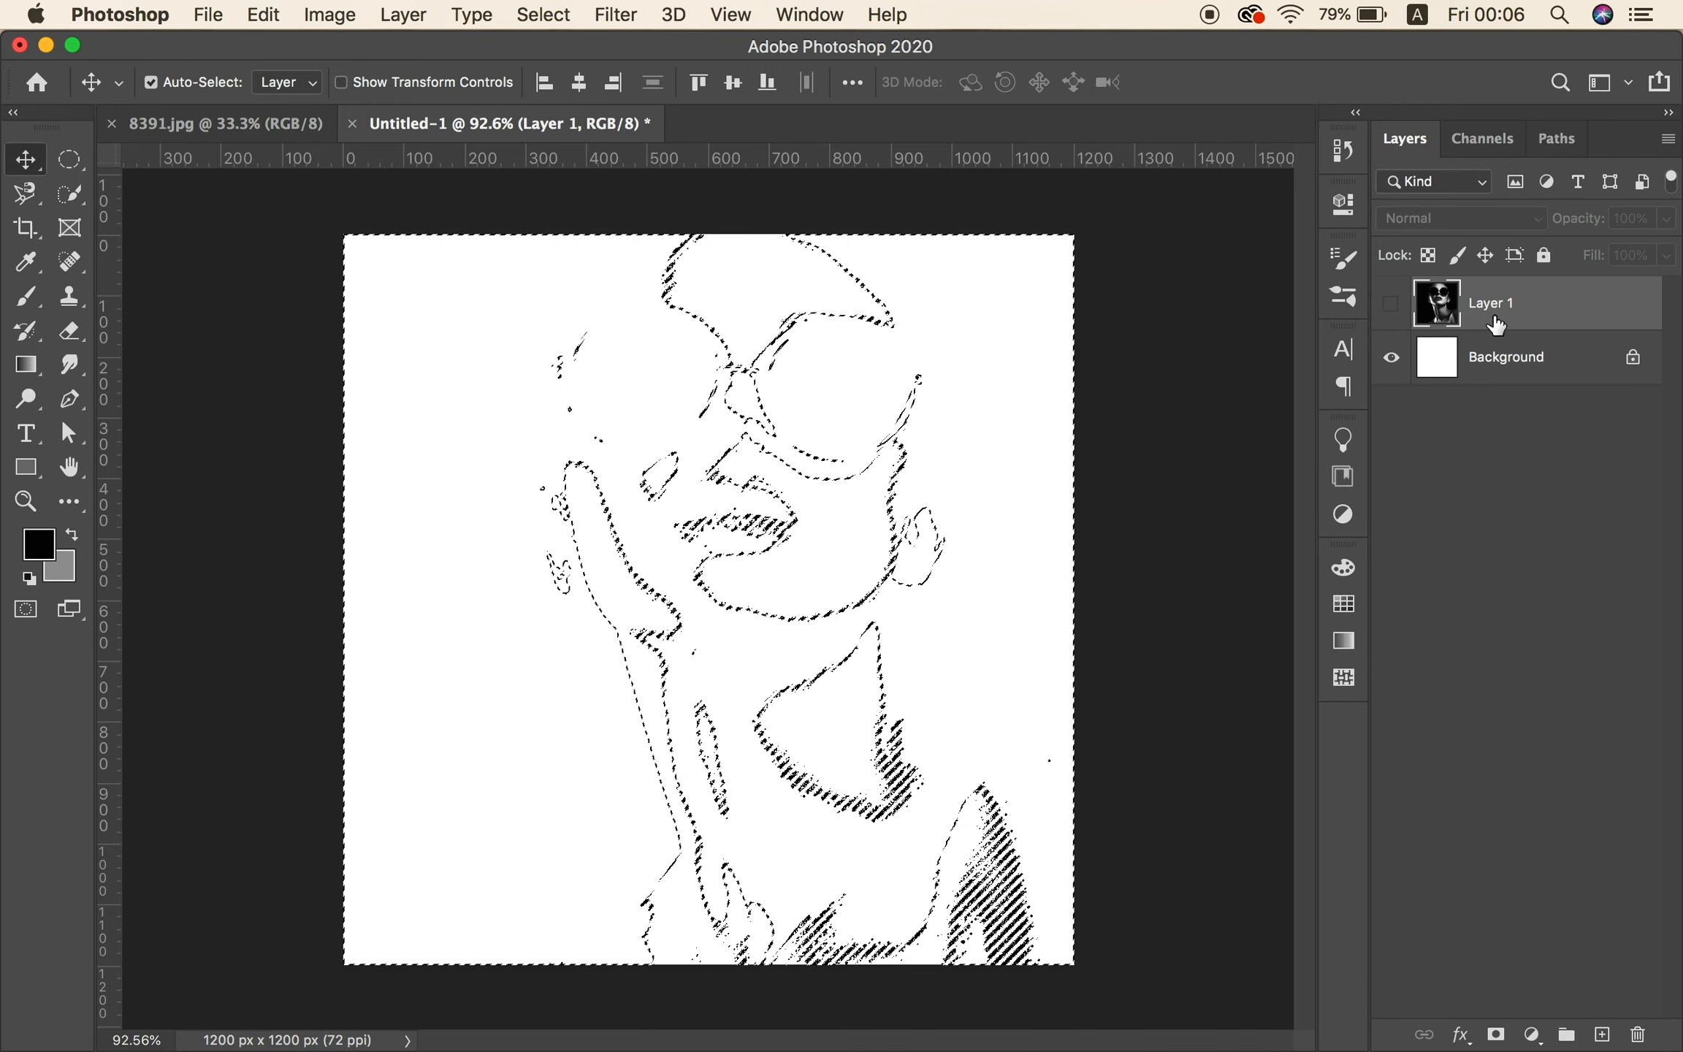
Add a new layer above the portrait and choose the broad streaky 212 px bristle brush for painting.
click(1602, 1035)
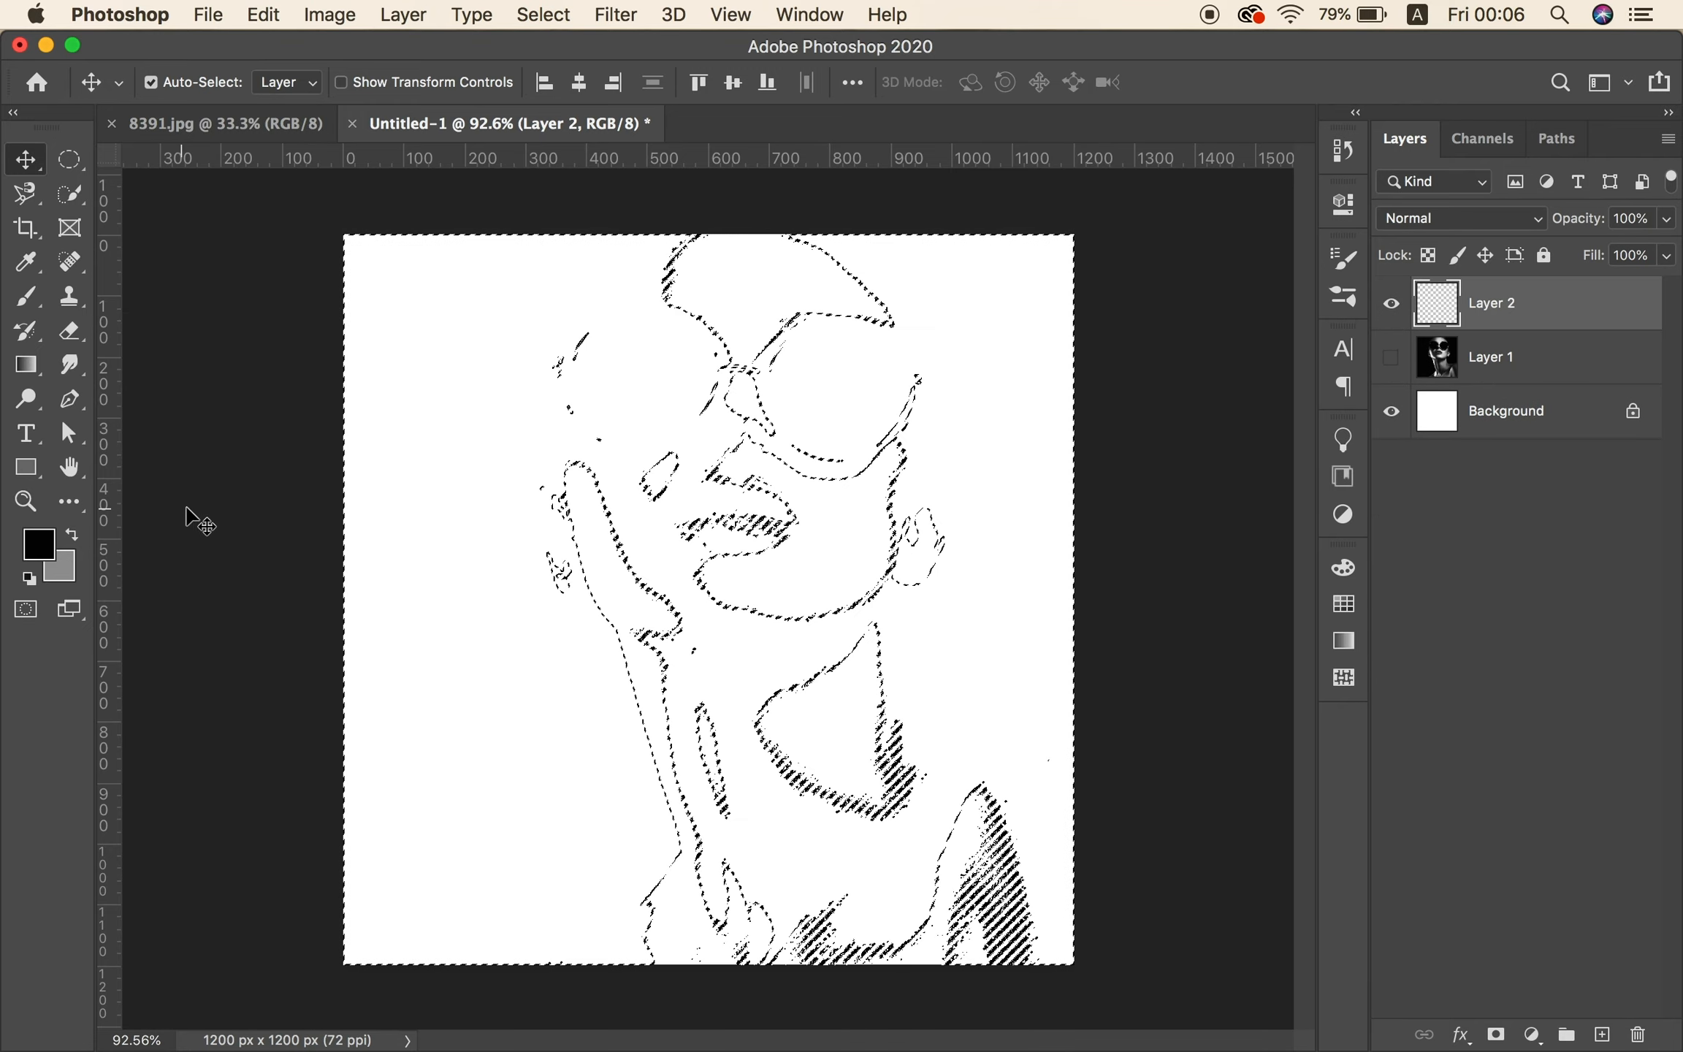
click(29, 301)
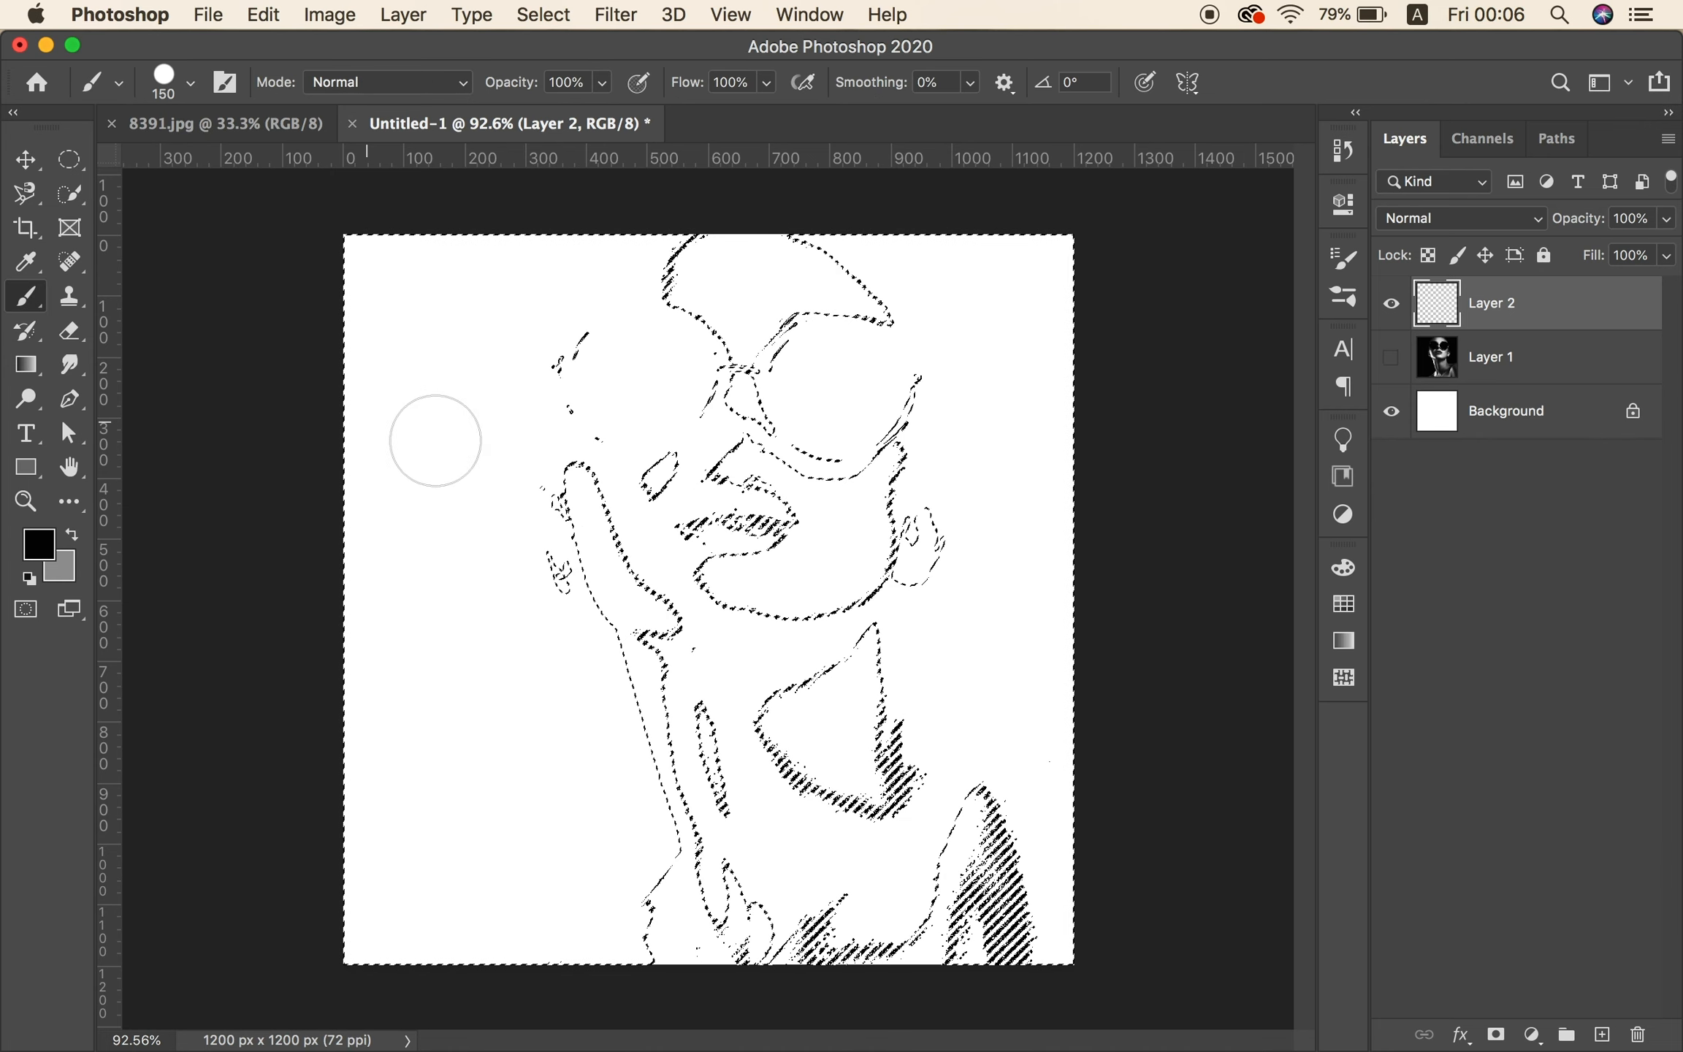
right_click(477, 442)
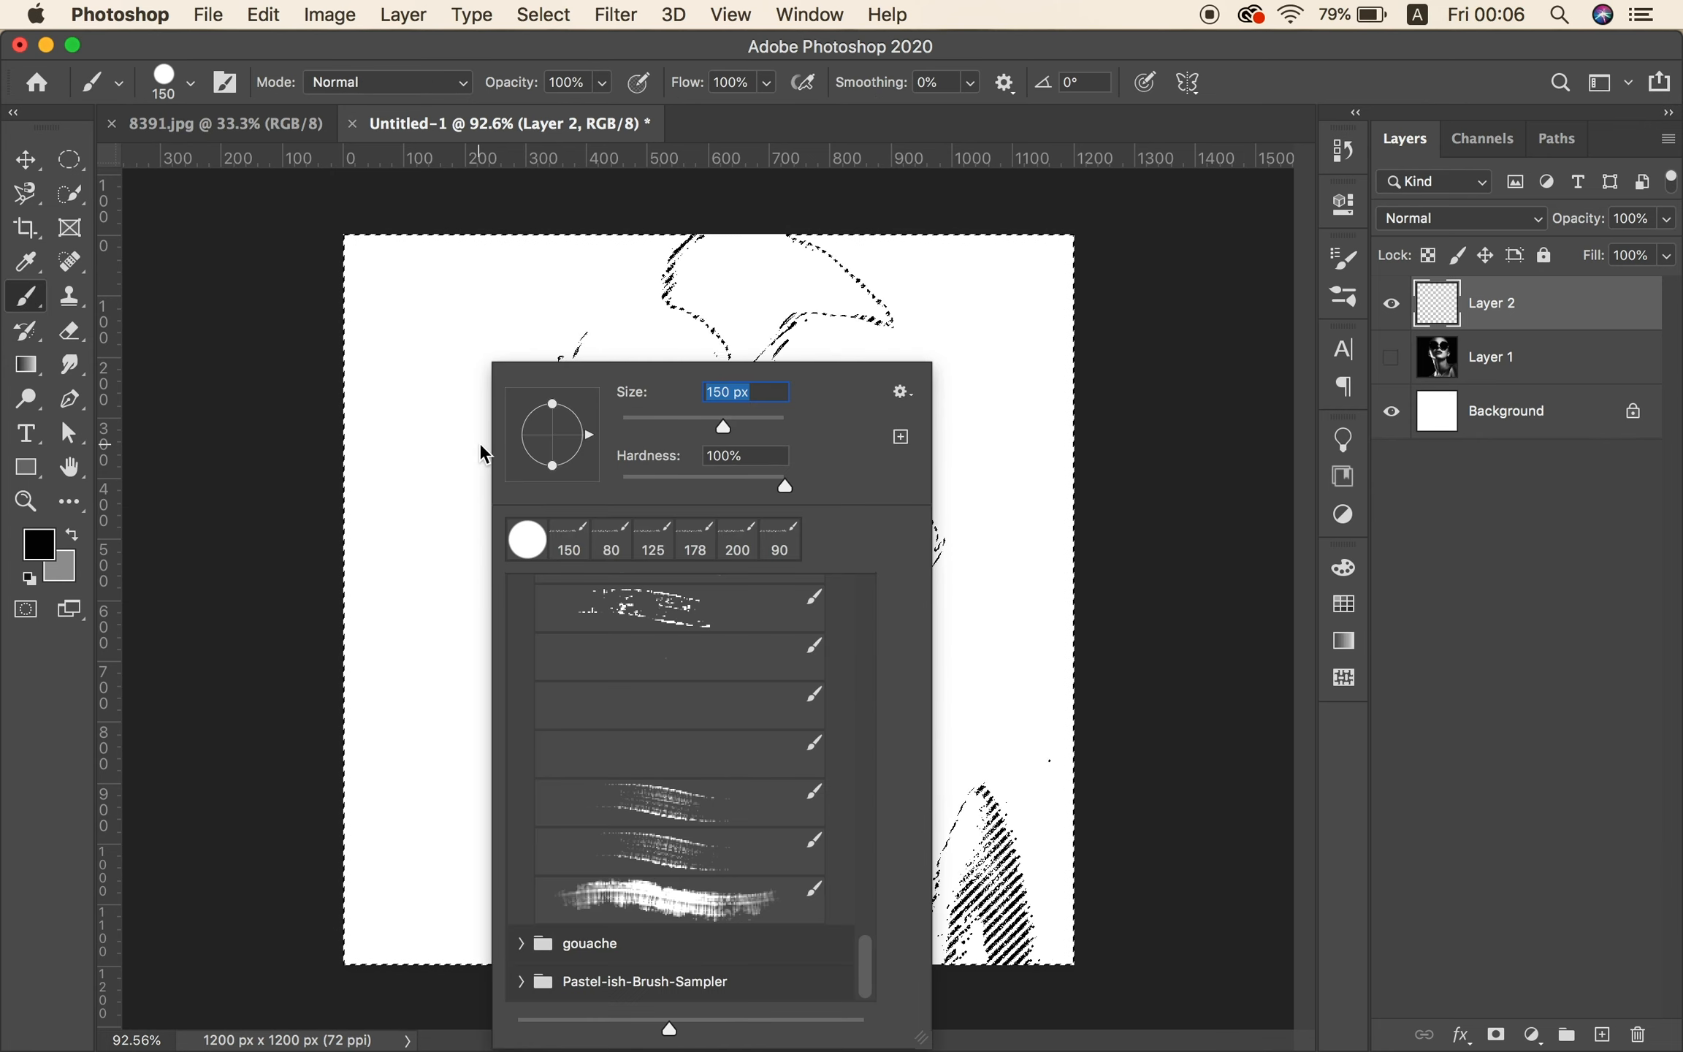
click(691, 897)
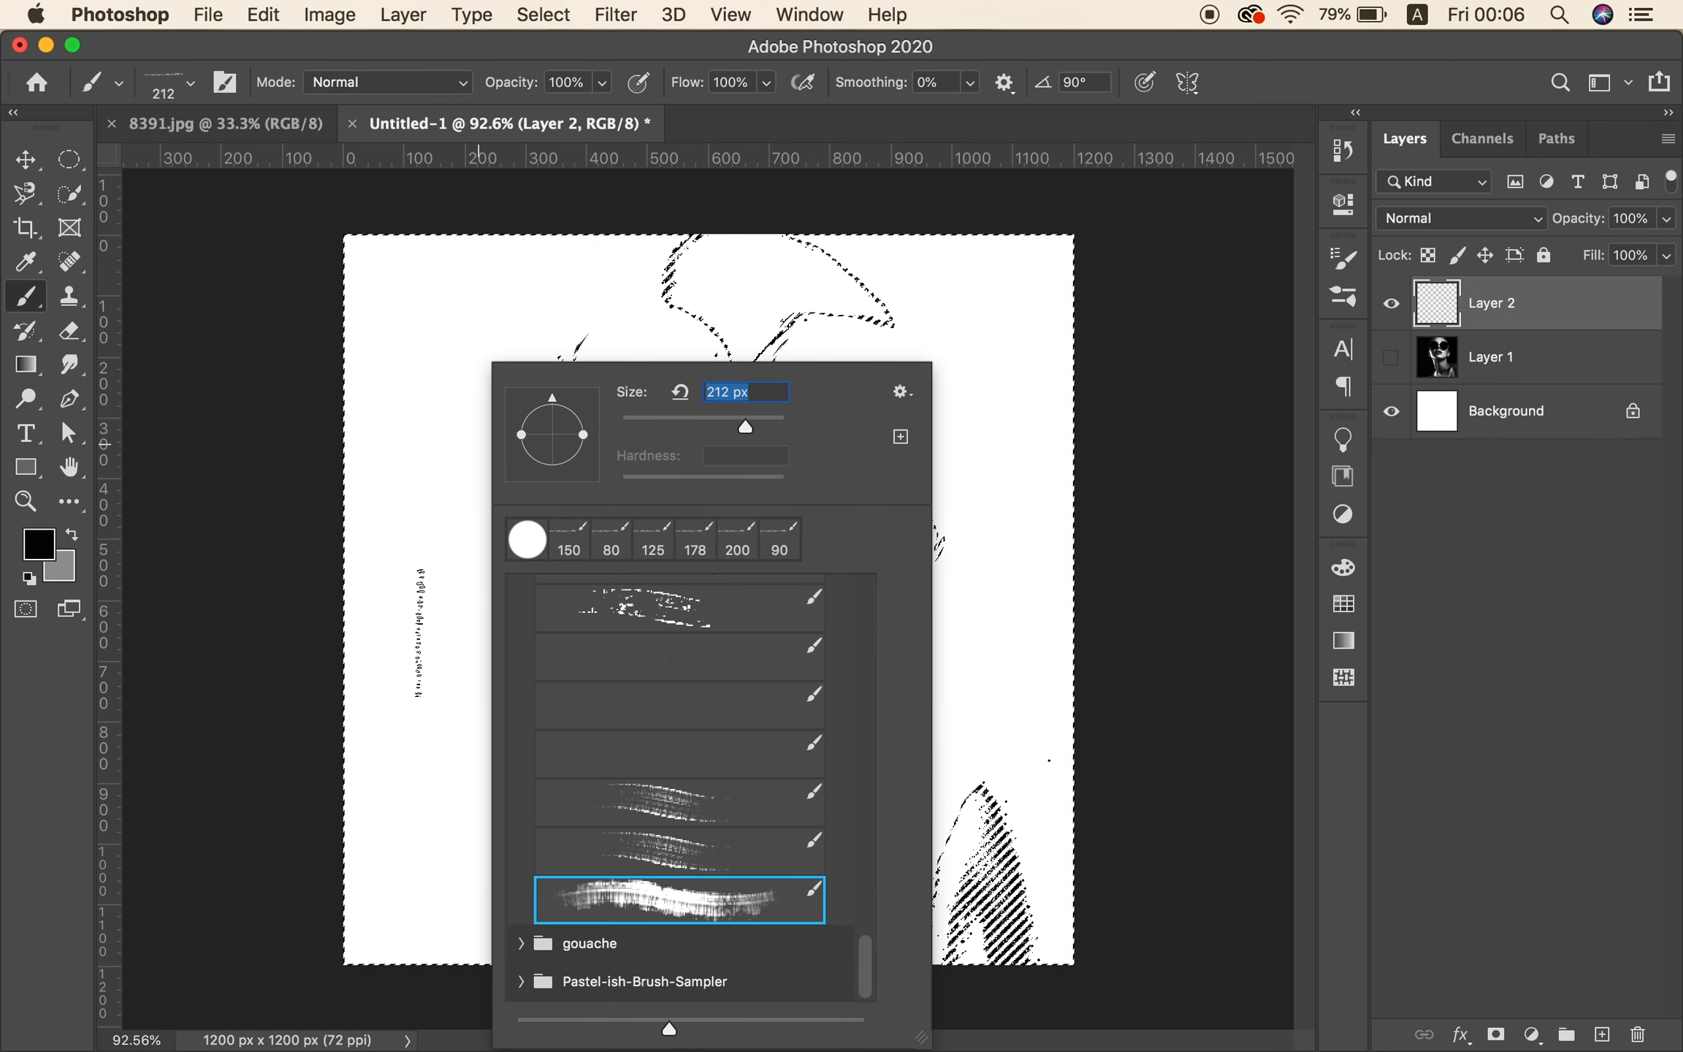
Paint broad black bristle strokes through the selection across the face, neck, shoulders and surrounding background, and deselect.
drag(413, 656, 497, 654)
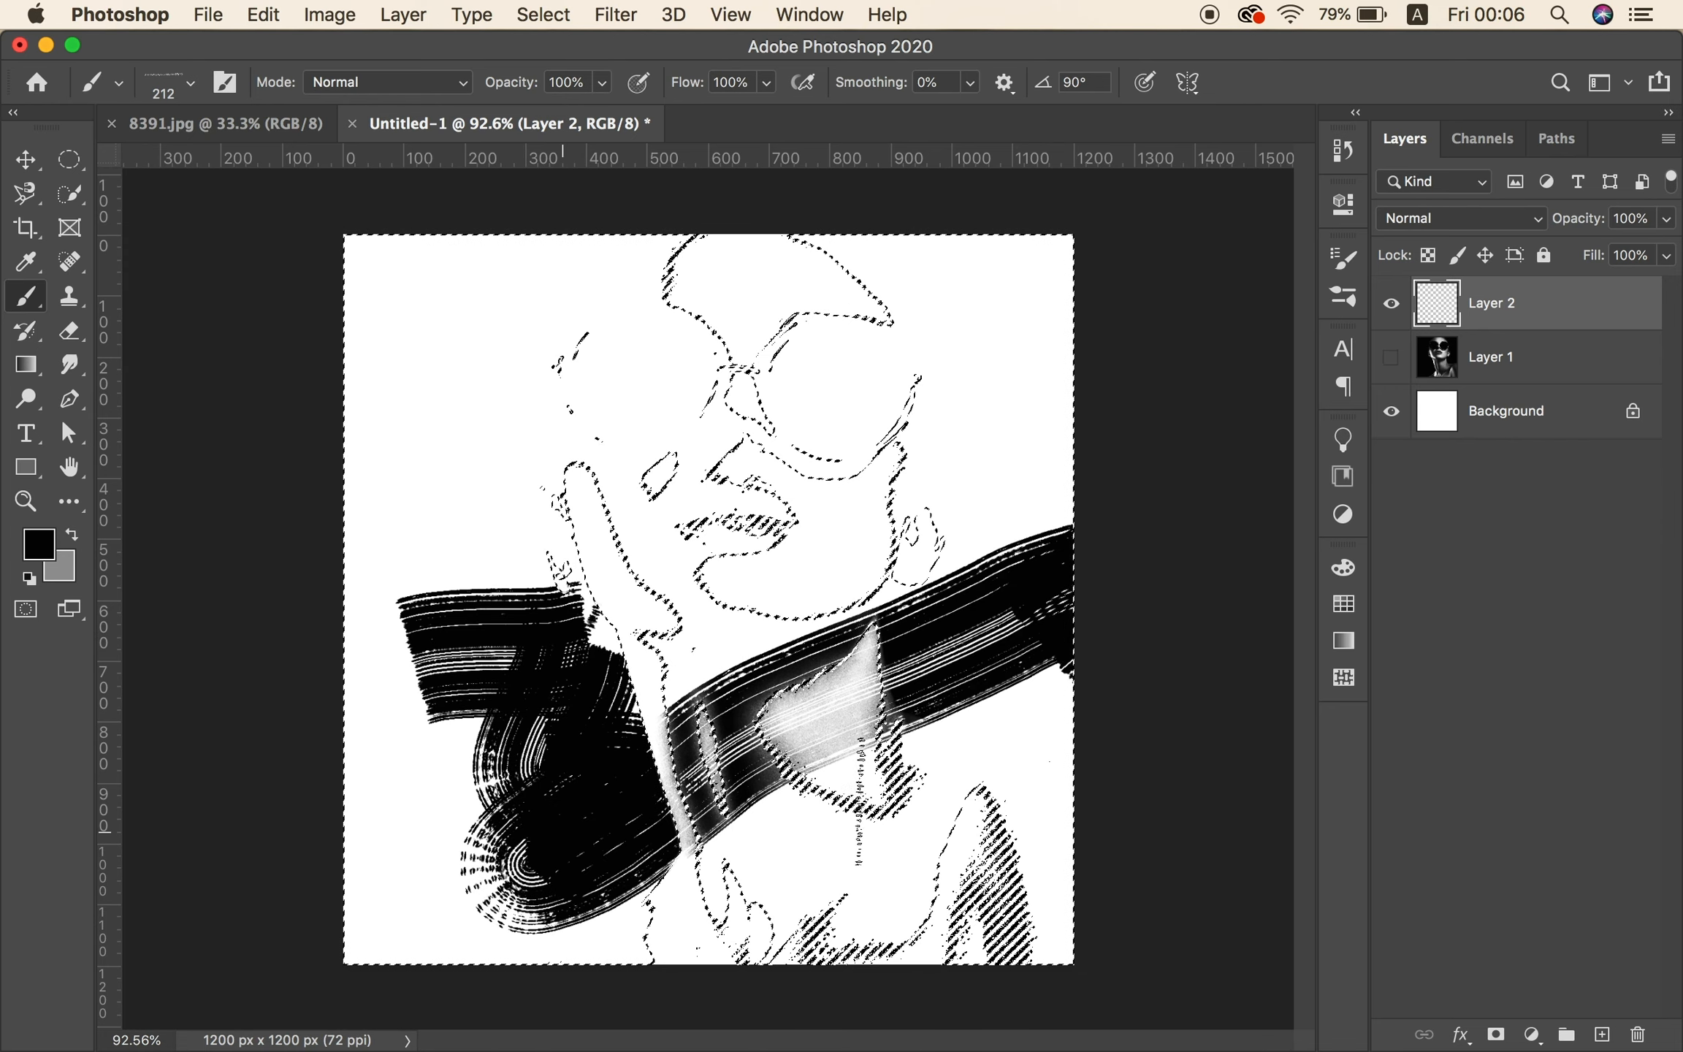
mouse_move(790, 817)
mouse_down()
mouse_move(276, 876)
mouse_move(566, 947)
mouse_up()
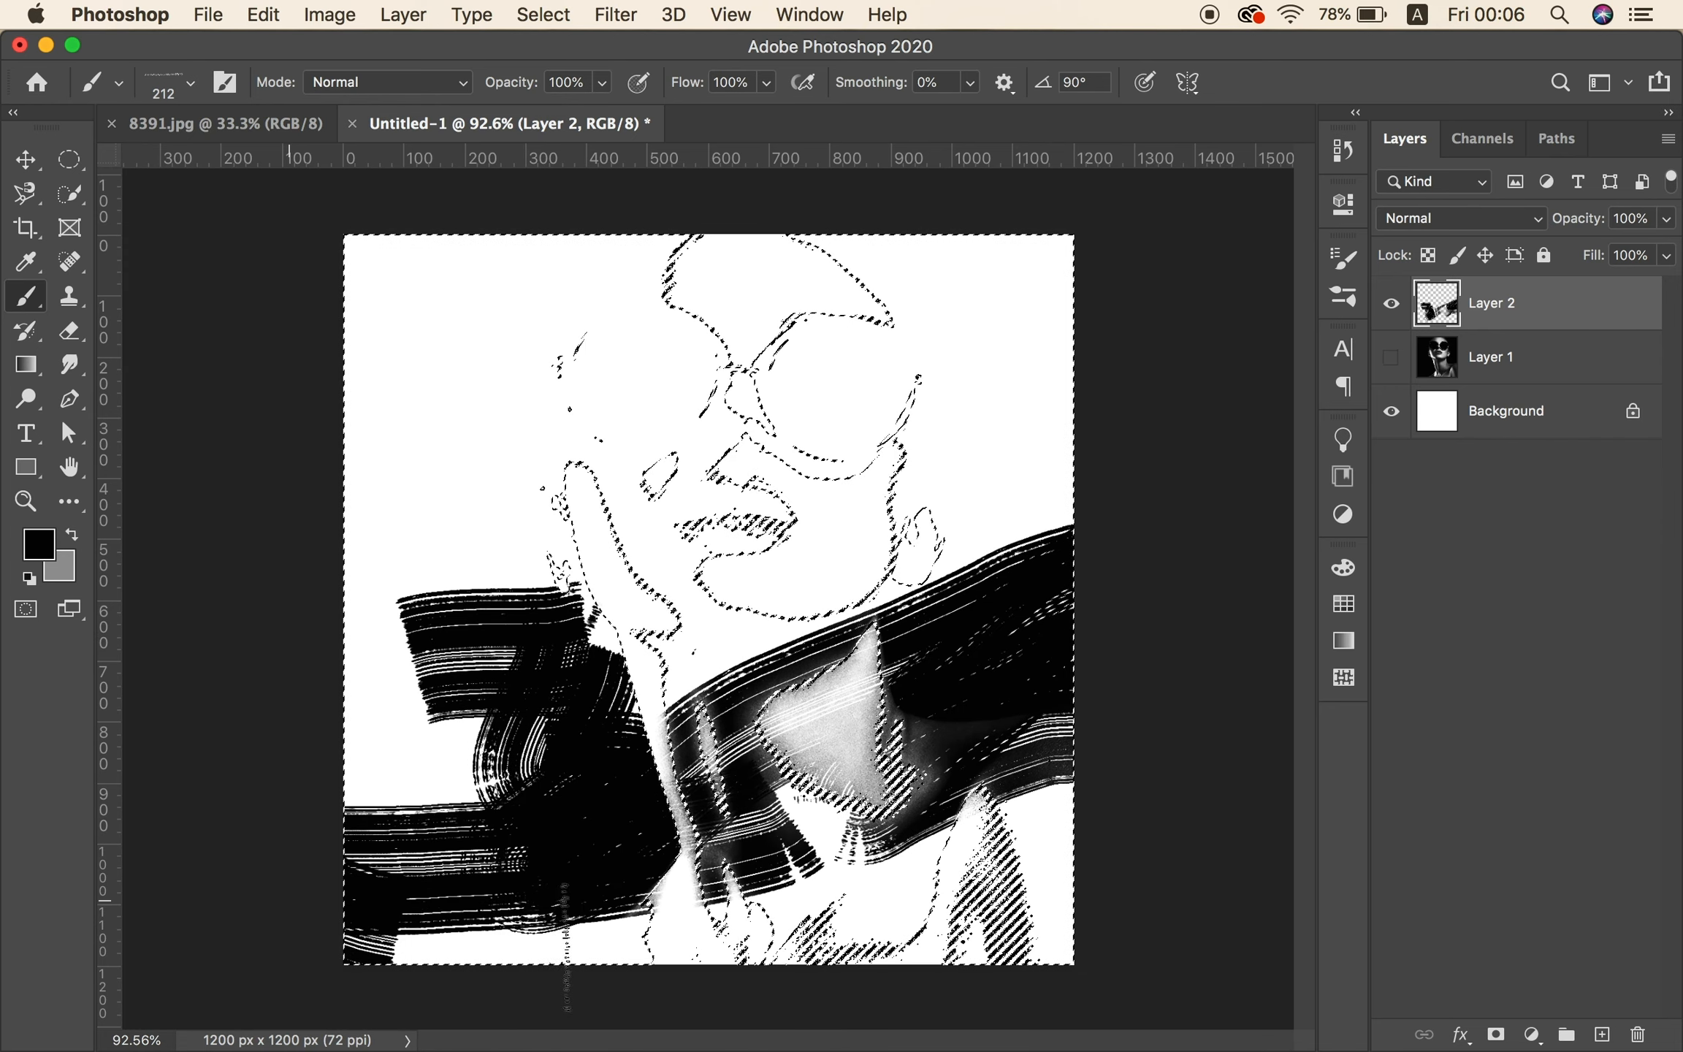
mouse_move(826, 988)
mouse_down()
mouse_move(1014, 969)
mouse_move(717, 640)
mouse_move(926, 391)
mouse_move(904, 204)
mouse_move(669, 224)
mouse_move(710, 197)
mouse_move(610, 376)
mouse_move(619, 420)
mouse_move(726, 362)
mouse_move(526, 489)
mouse_move(716, 486)
mouse_move(654, 660)
mouse_move(597, 705)
mouse_move(532, 431)
mouse_move(629, 287)
mouse_move(377, 344)
mouse_up()
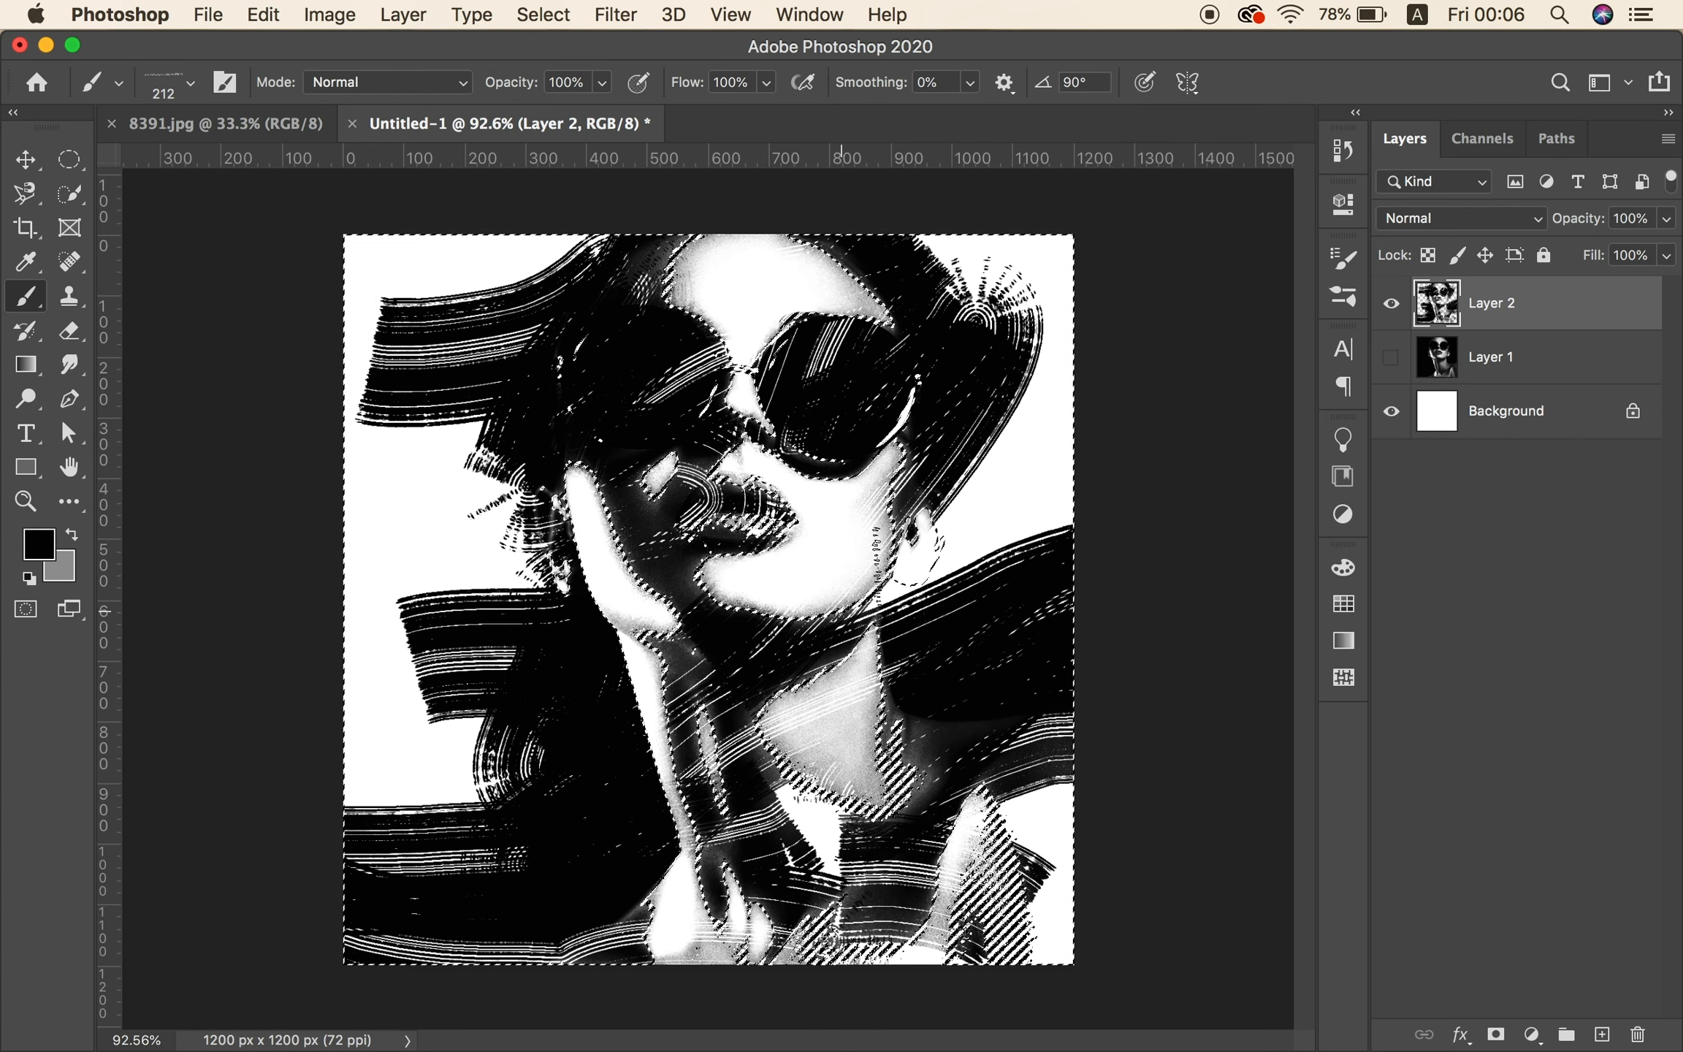
drag(1053, 424, 950, 555)
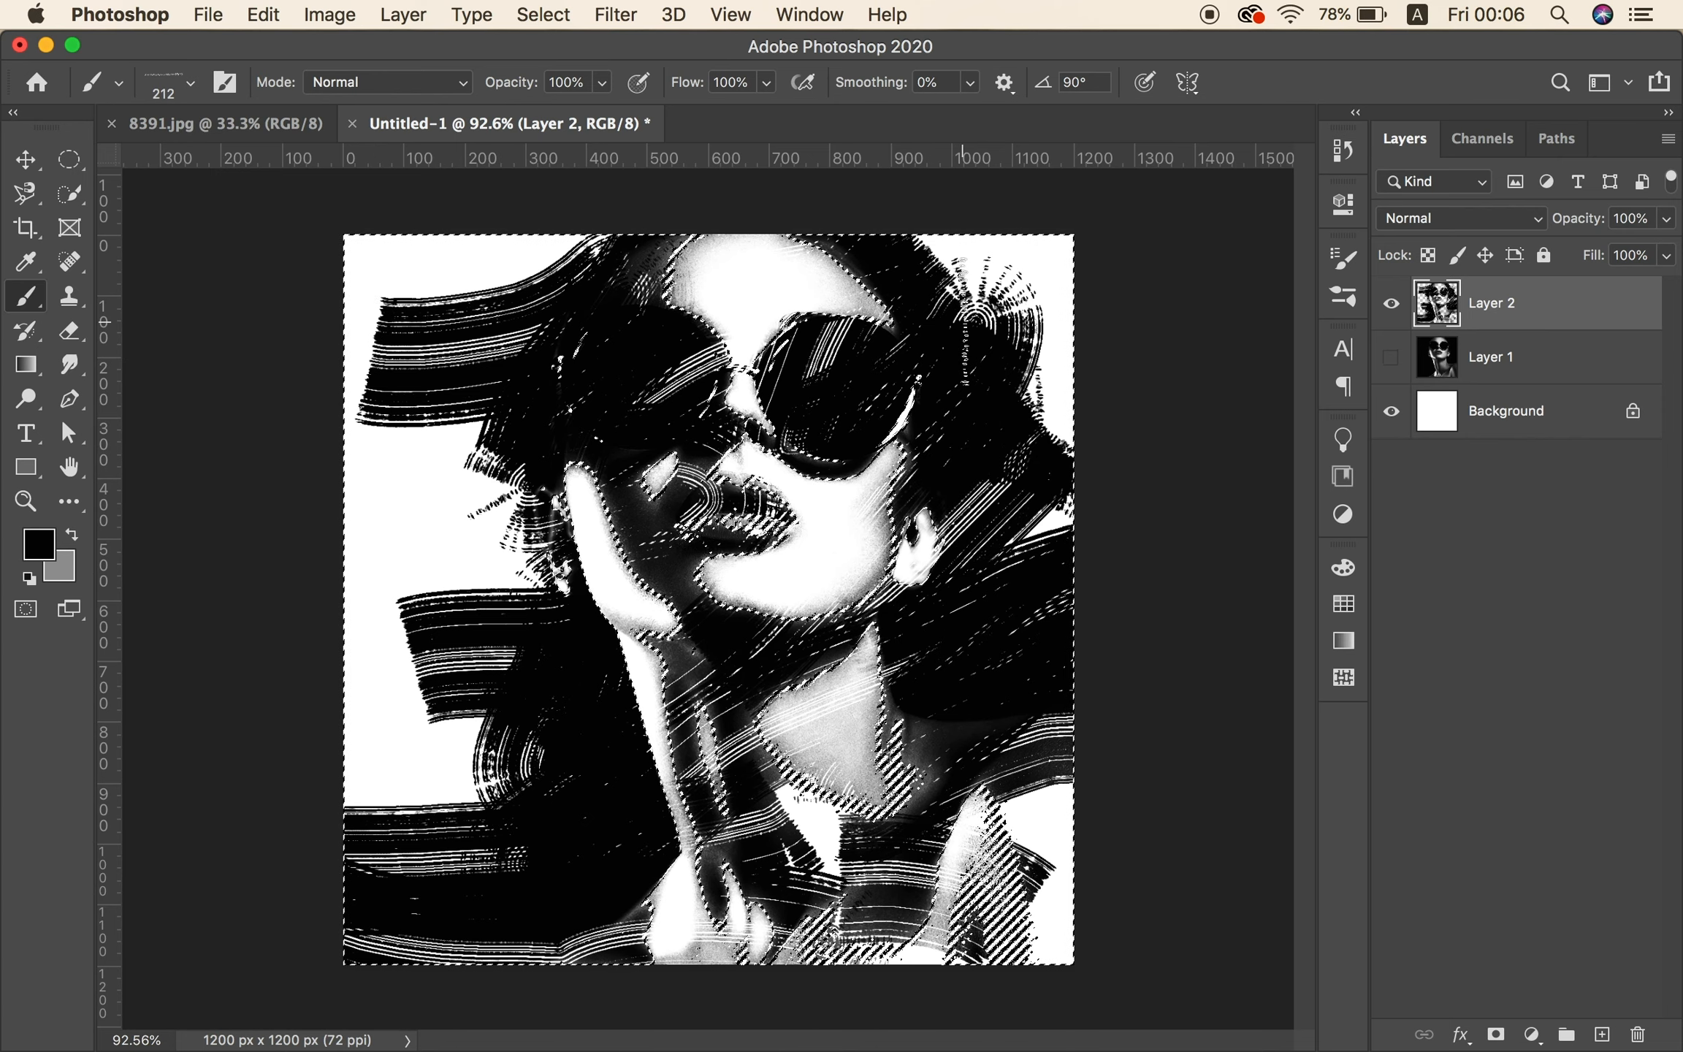
click(543, 14)
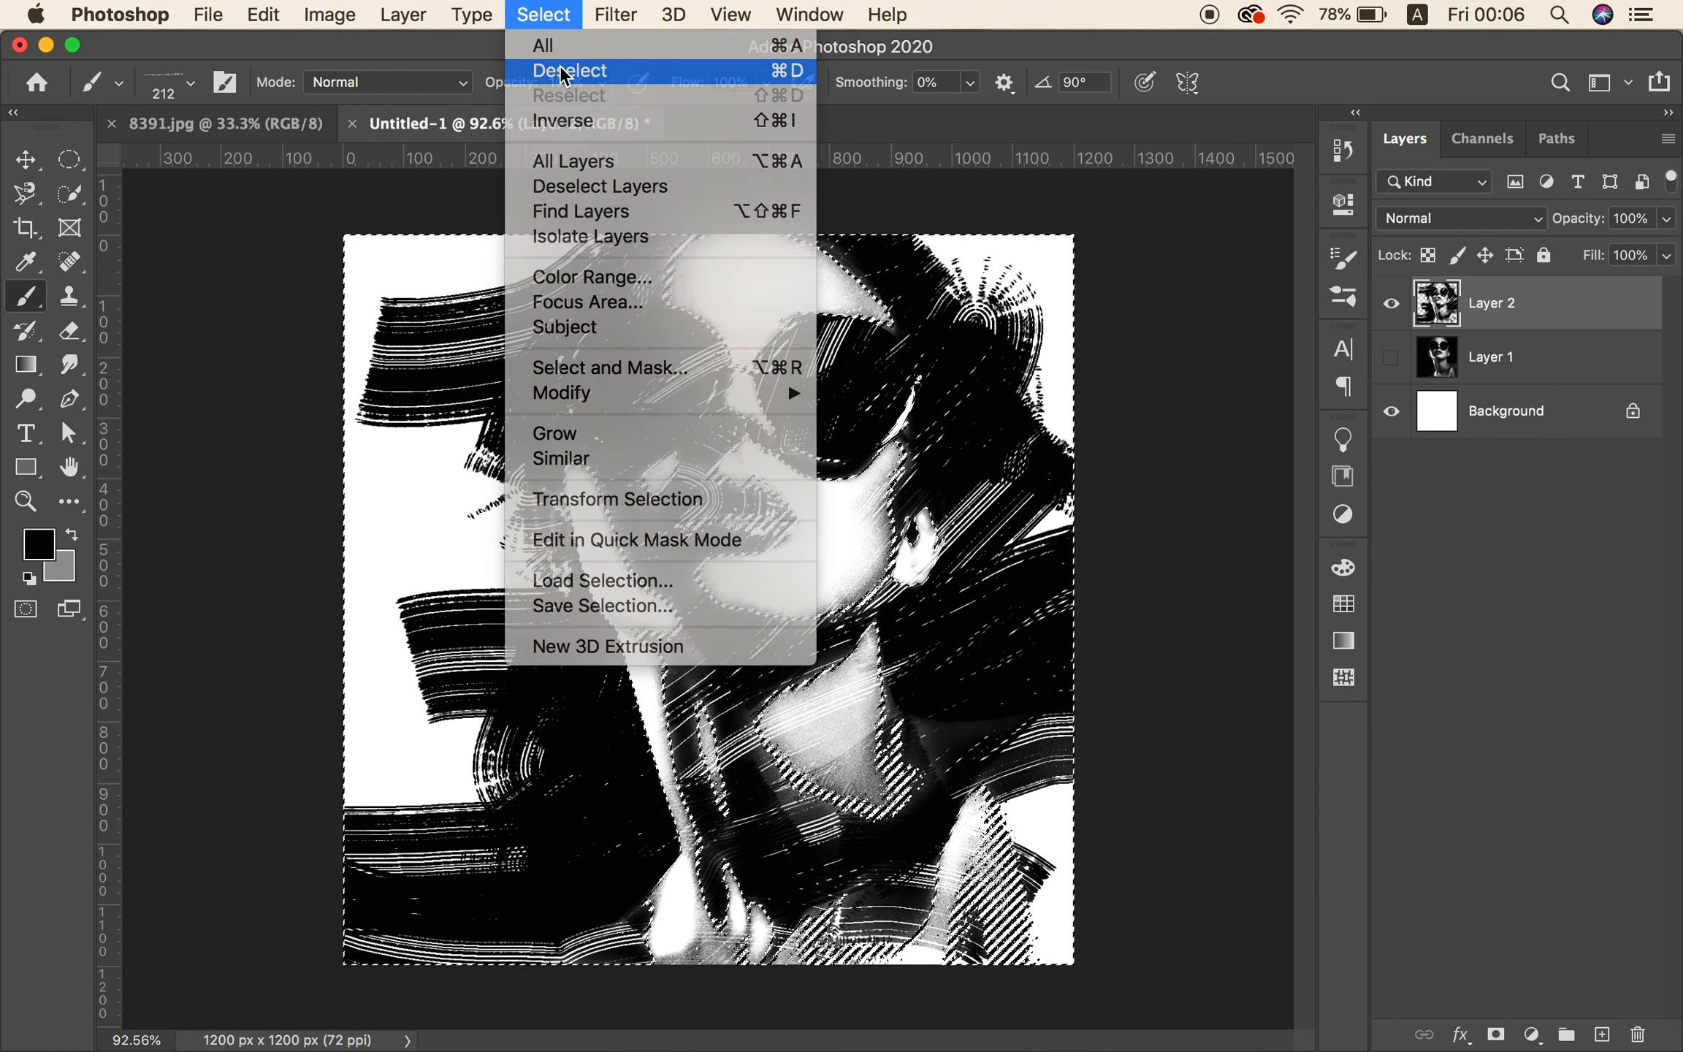
click(561, 66)
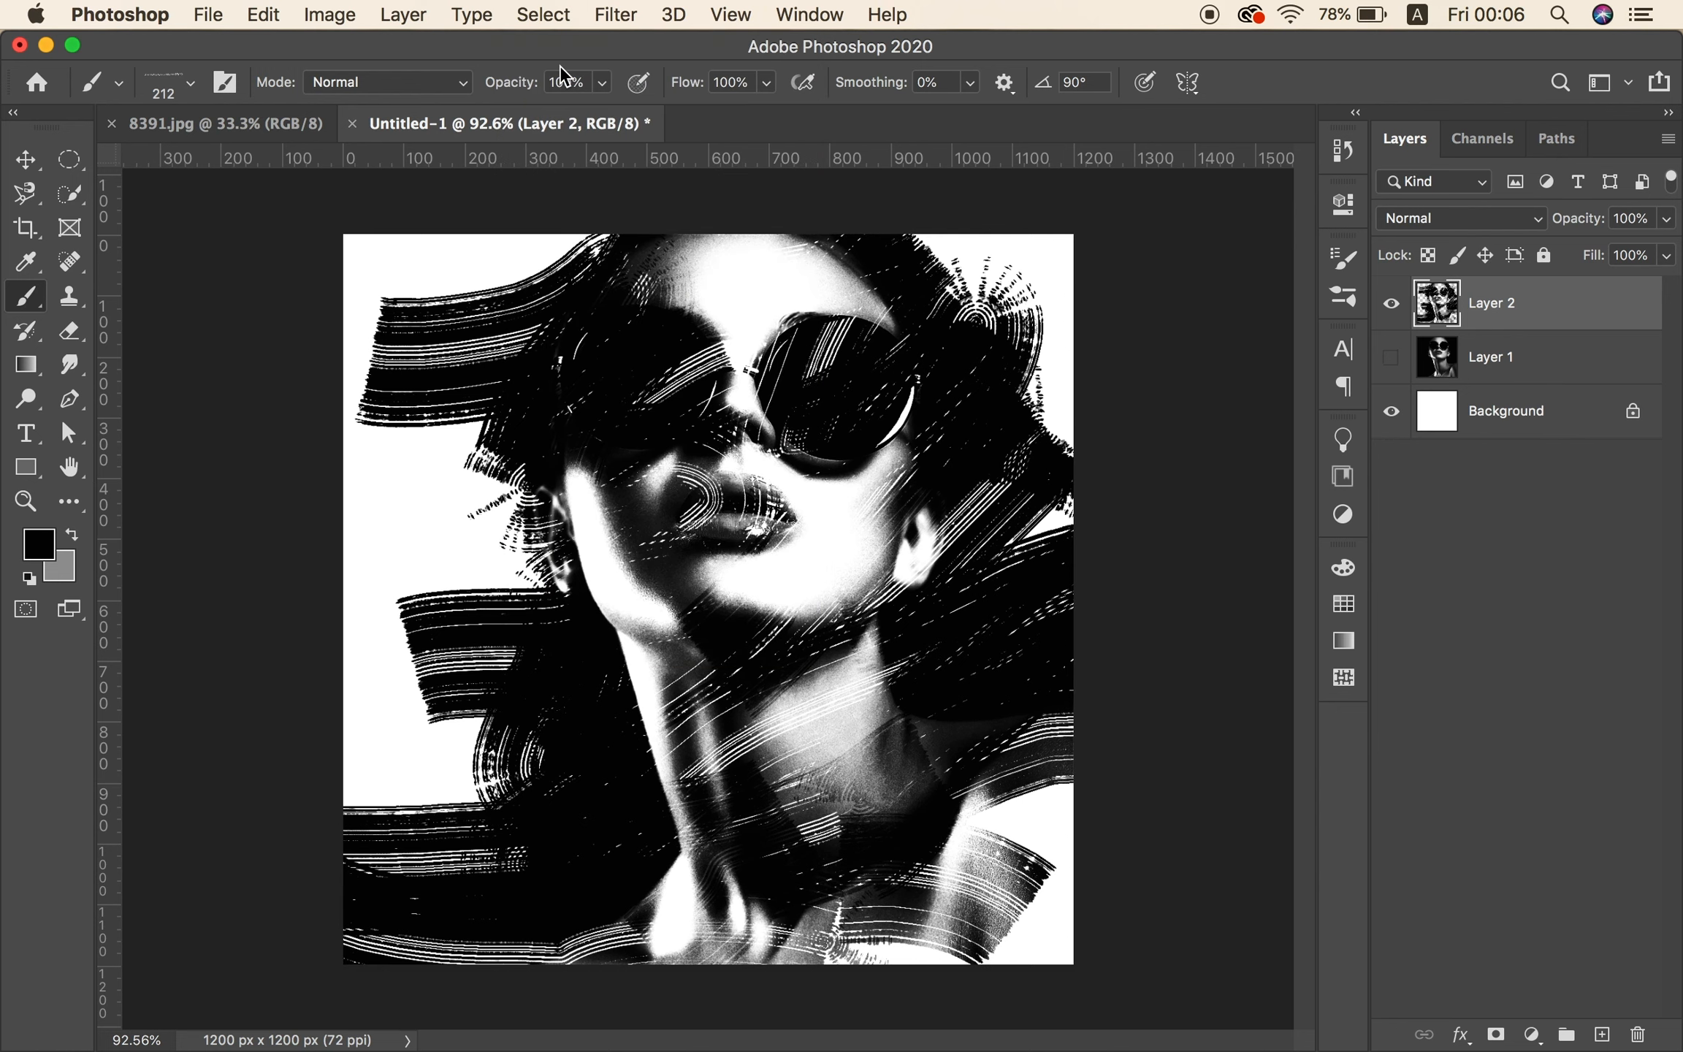
Add a new layer directly above Layer 1 and paint black strokes across the neck, shoulders, lower left and right side.
click(1485, 358)
click(1603, 1033)
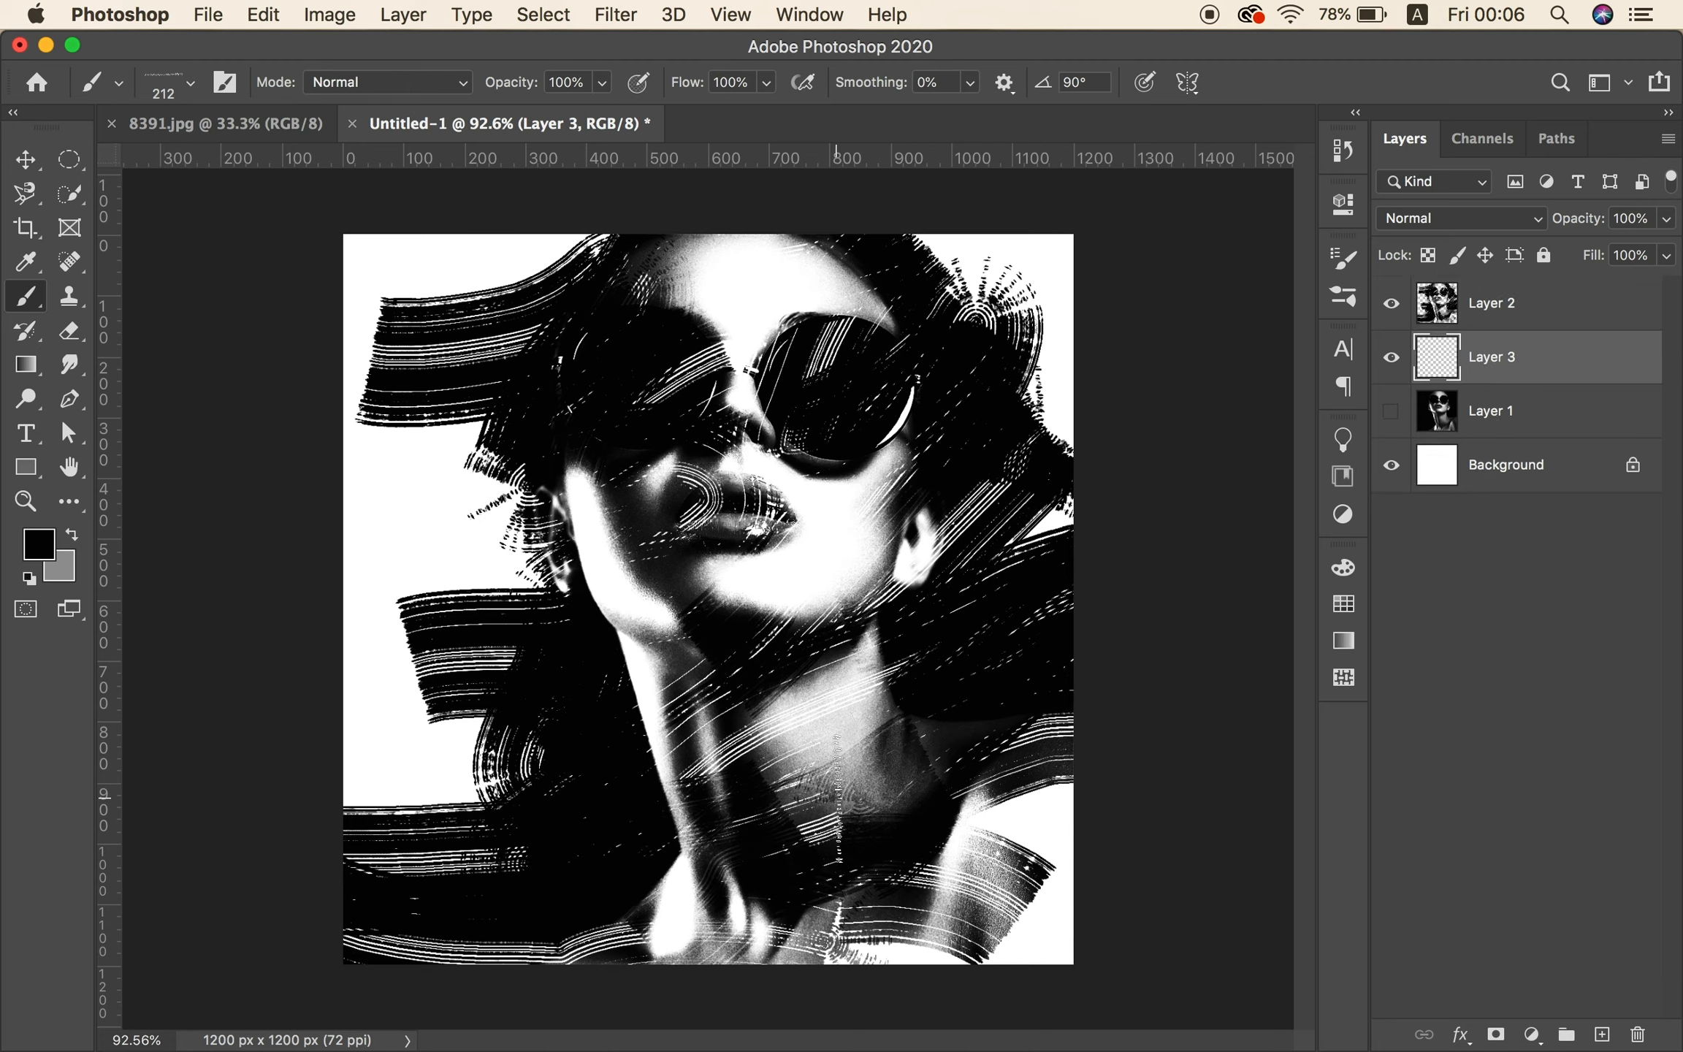
mouse_move(650, 792)
mouse_down()
mouse_move(928, 811)
mouse_move(734, 884)
mouse_move(708, 950)
mouse_up()
drag(923, 950, 1038, 701)
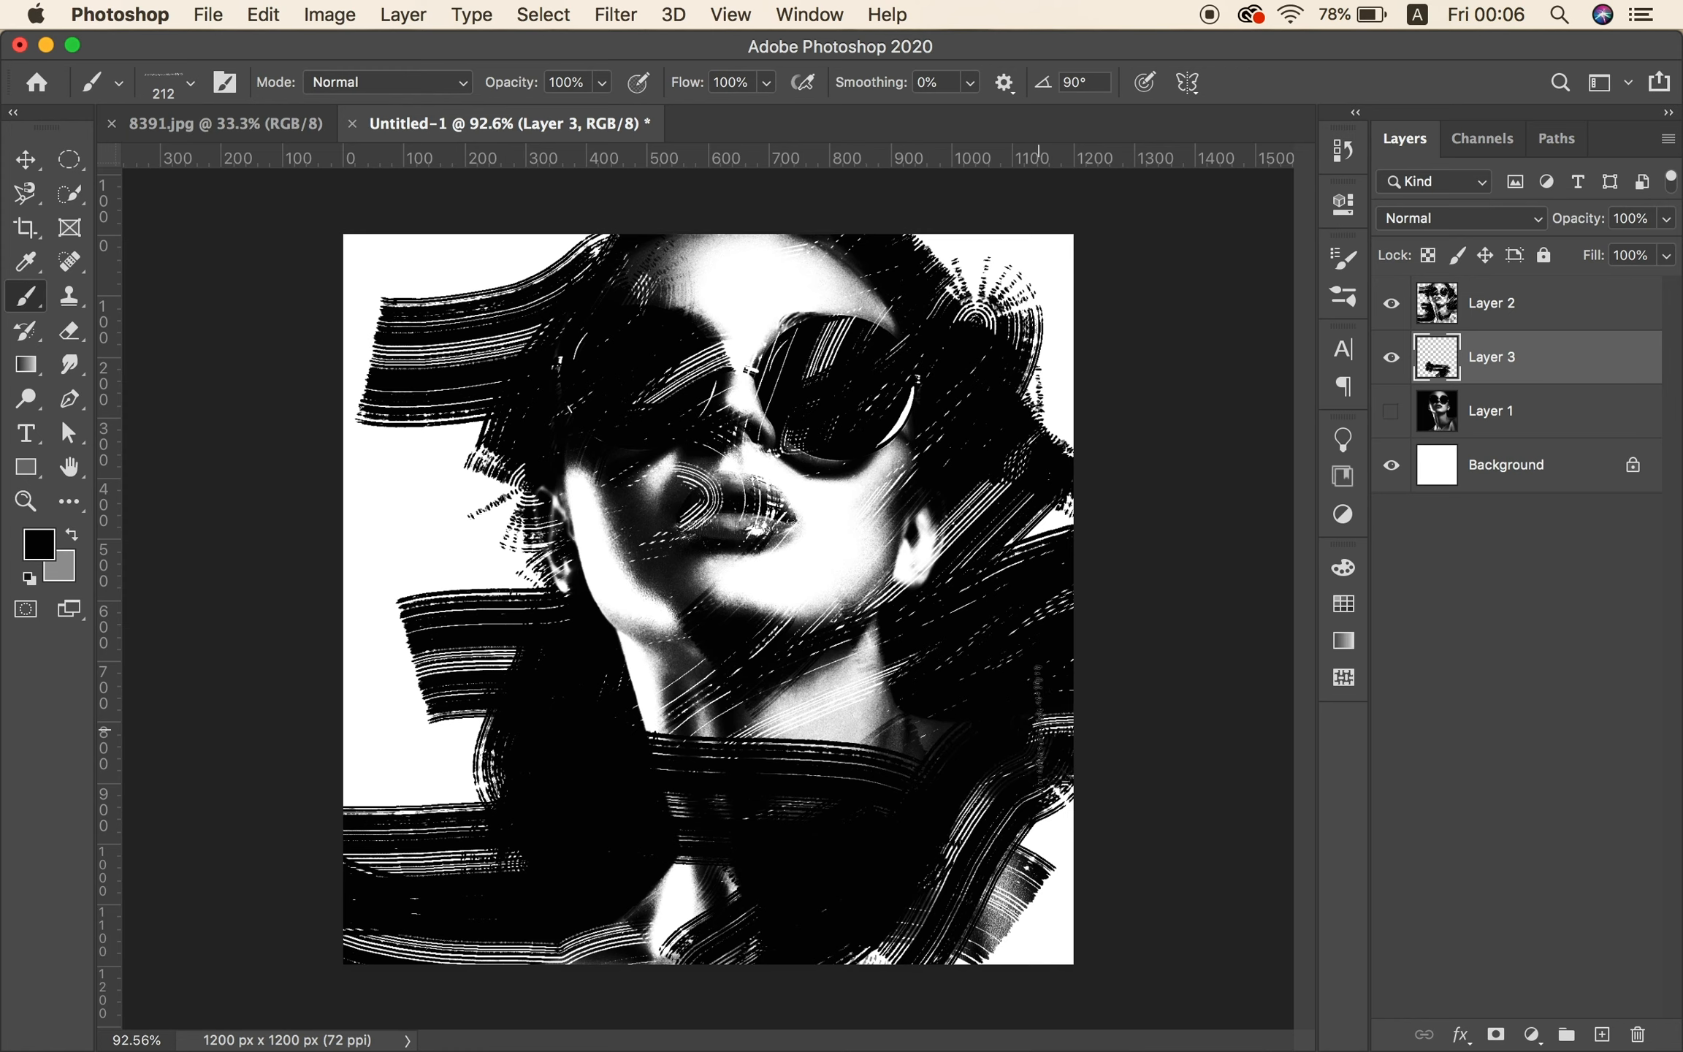
mouse_move(564, 815)
mouse_down()
mouse_move(427, 780)
mouse_move(533, 811)
mouse_up()
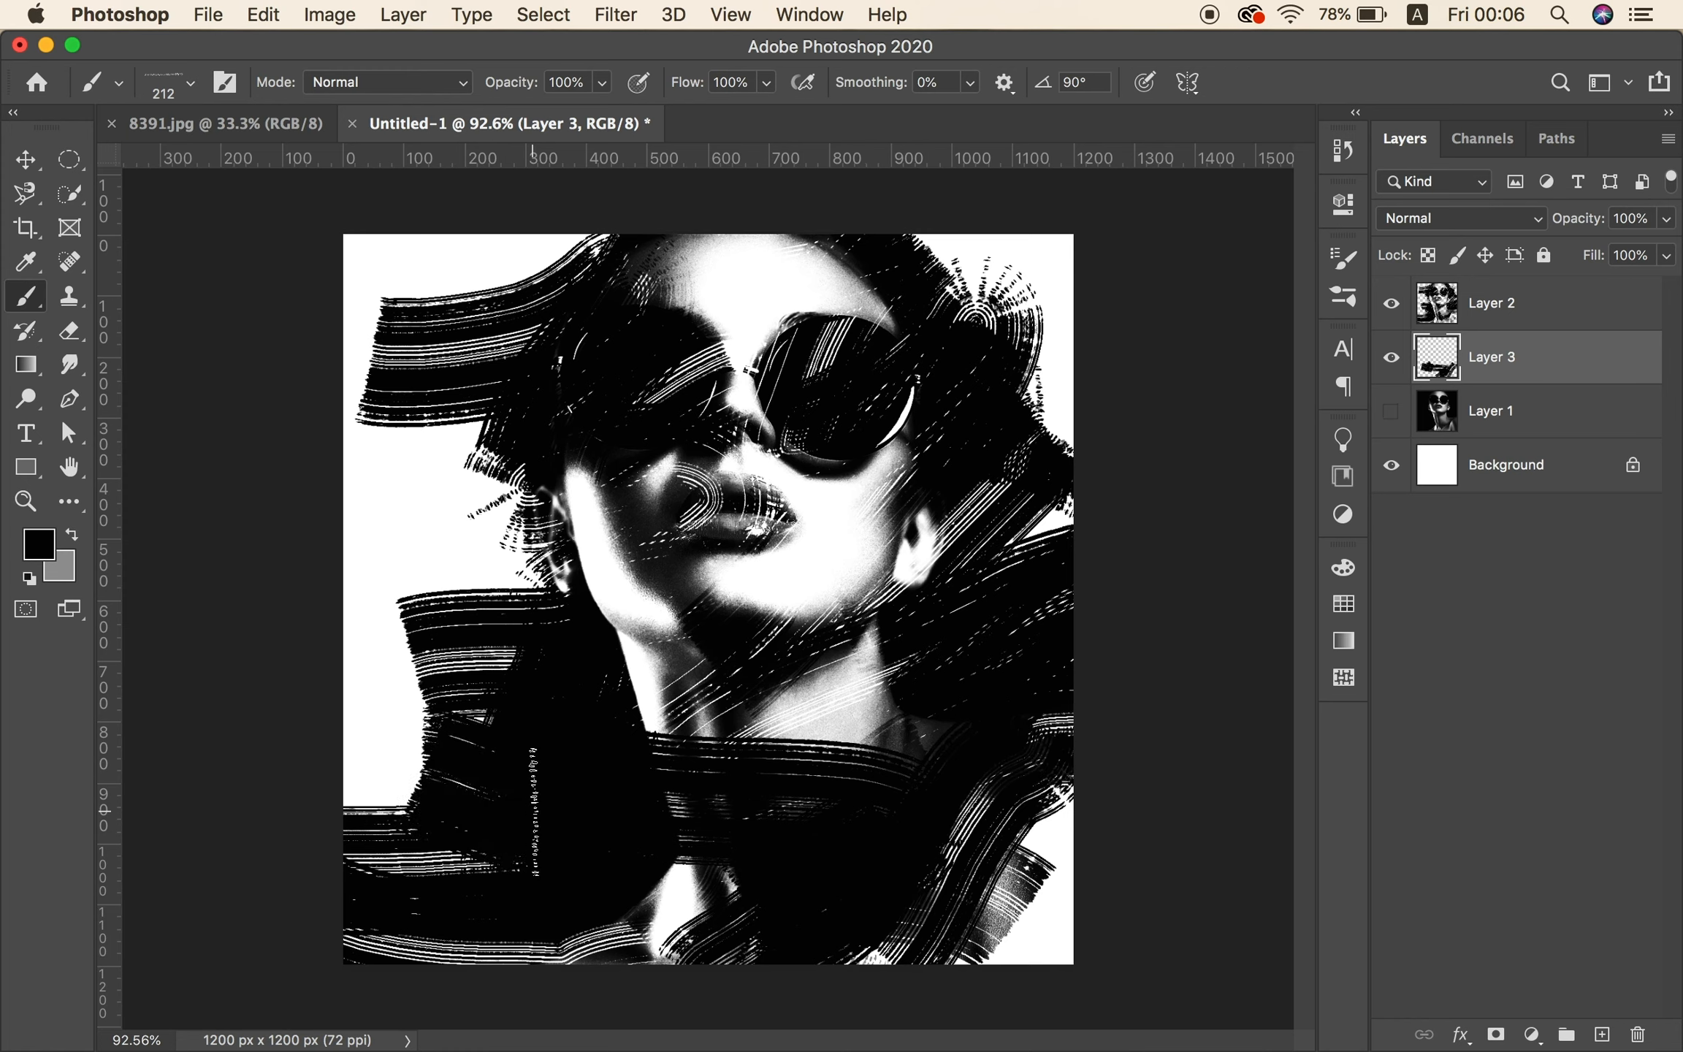
drag(497, 906, 553, 828)
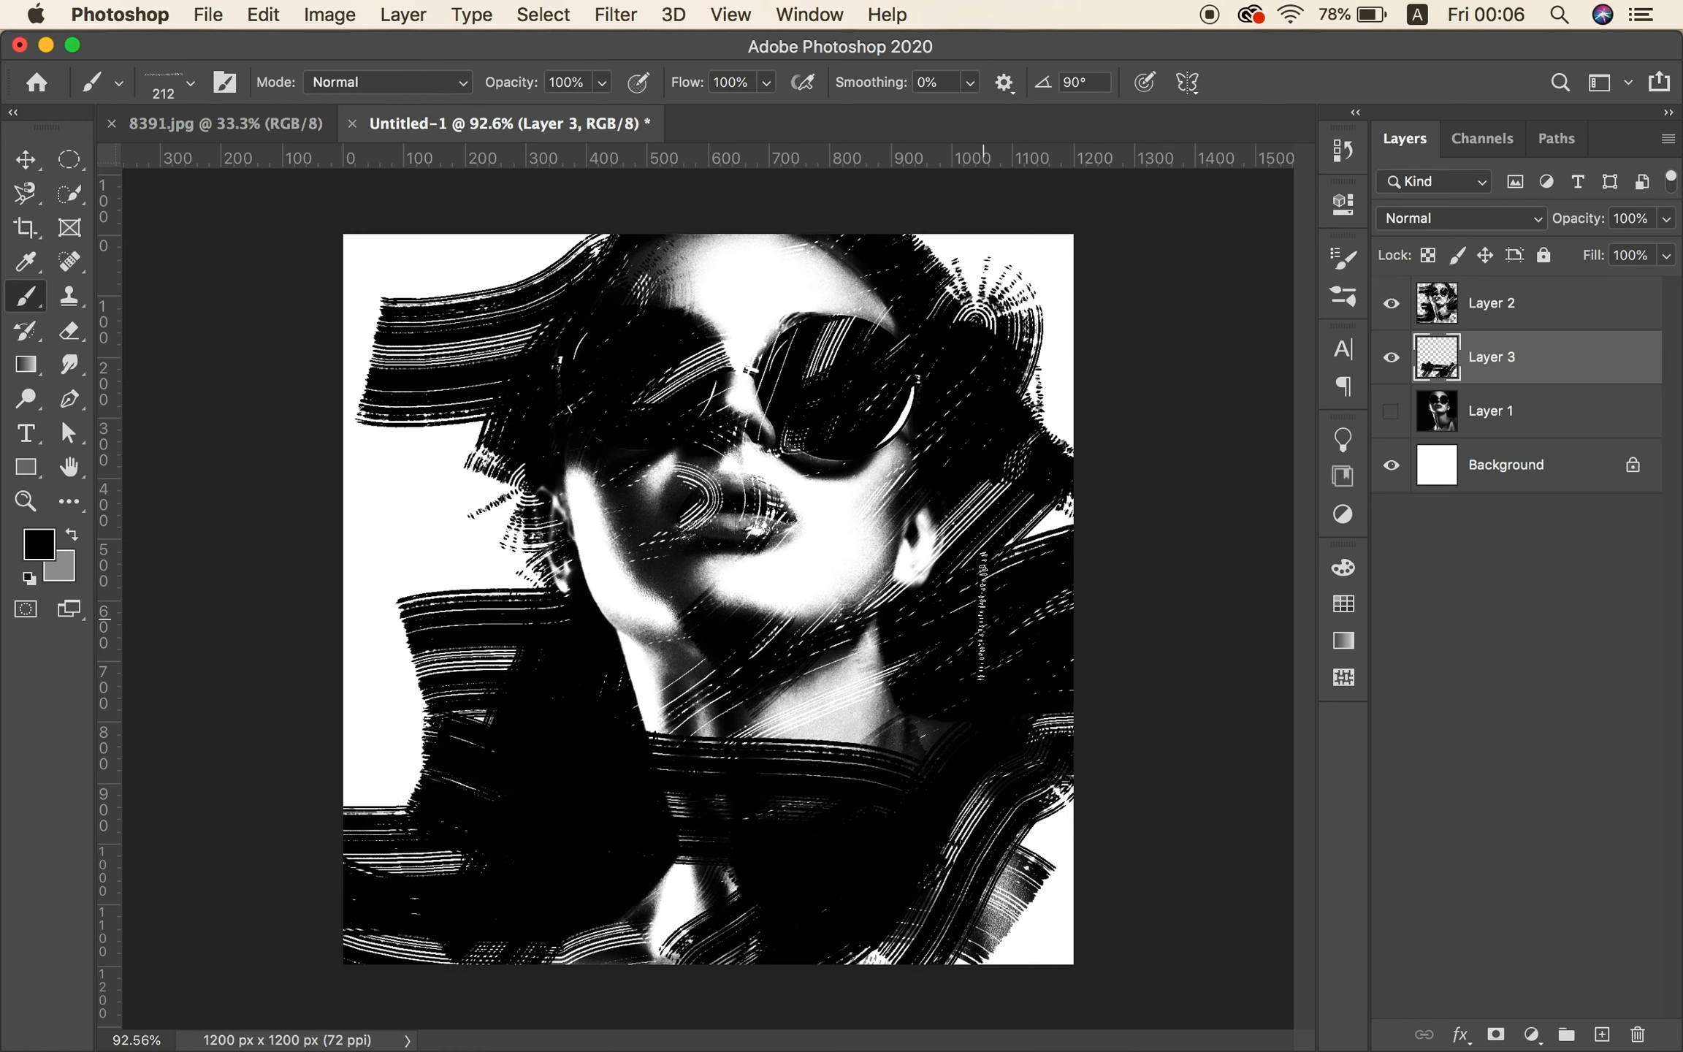
drag(984, 592, 1052, 607)
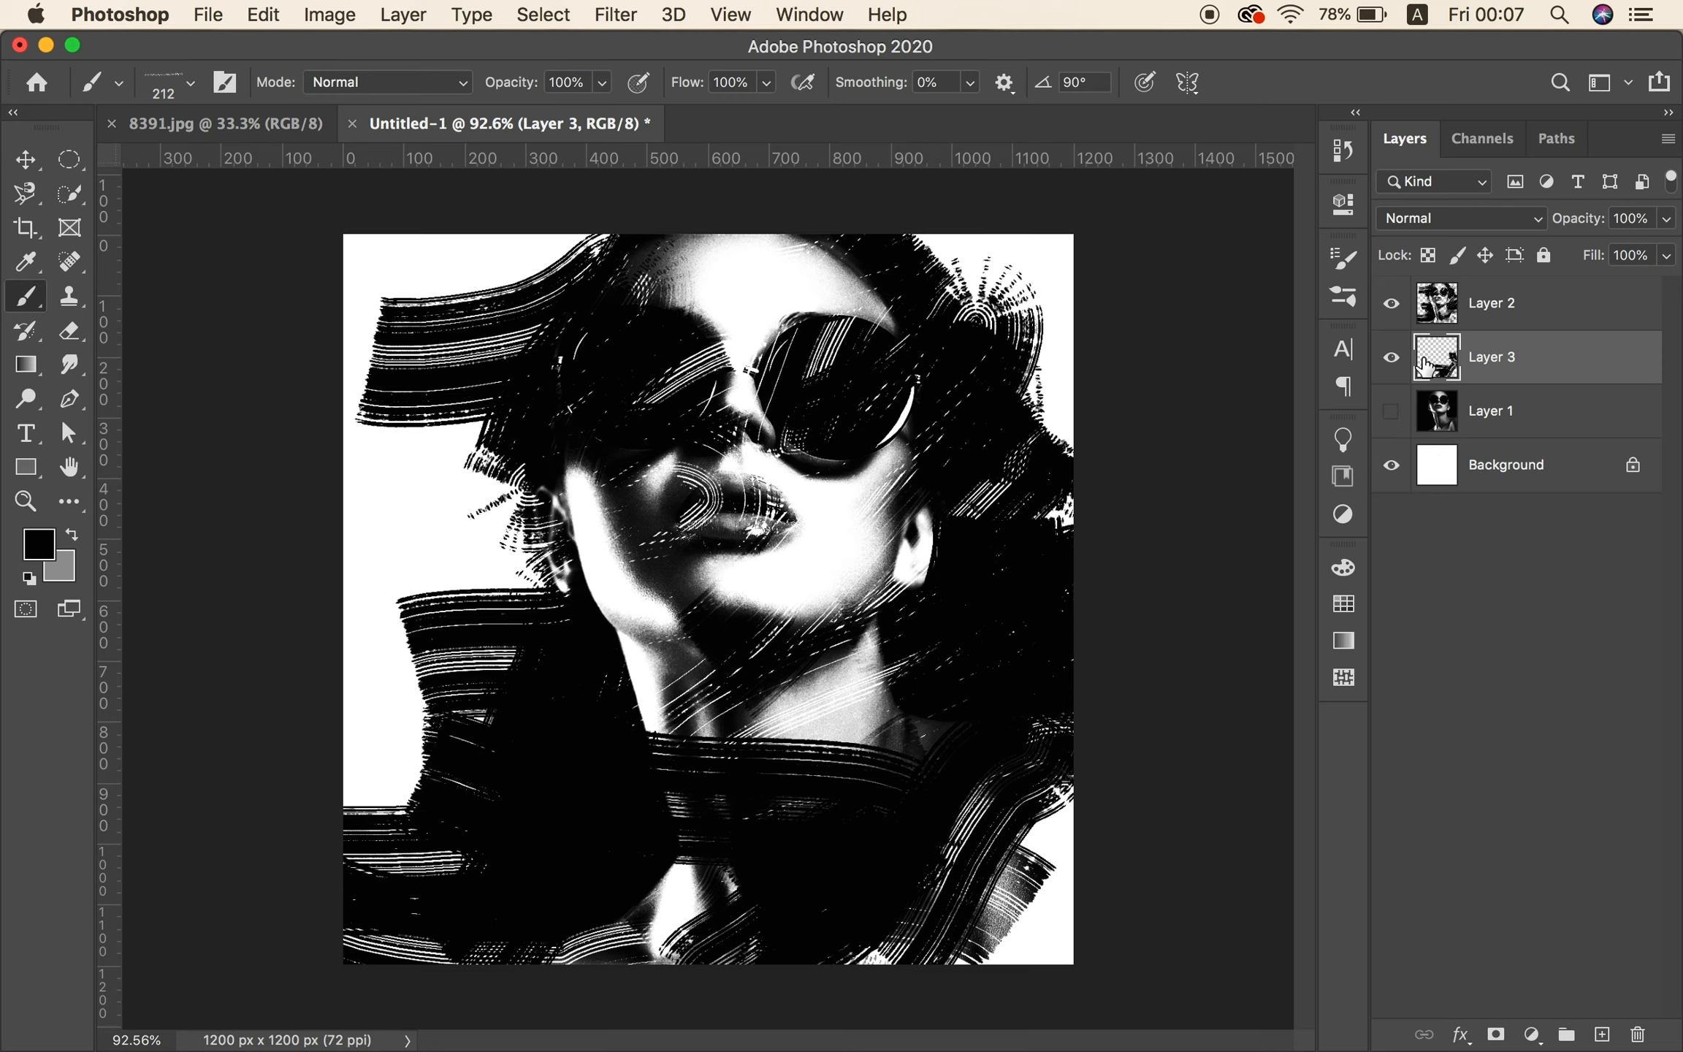
Move Layer 1 to the top of the stack and select its dark tones with Color Range at fuzziness 200, leaving the layer hidden.
drag(1491, 411, 1487, 300)
click(1391, 303)
click(544, 15)
click(577, 269)
click(639, 243)
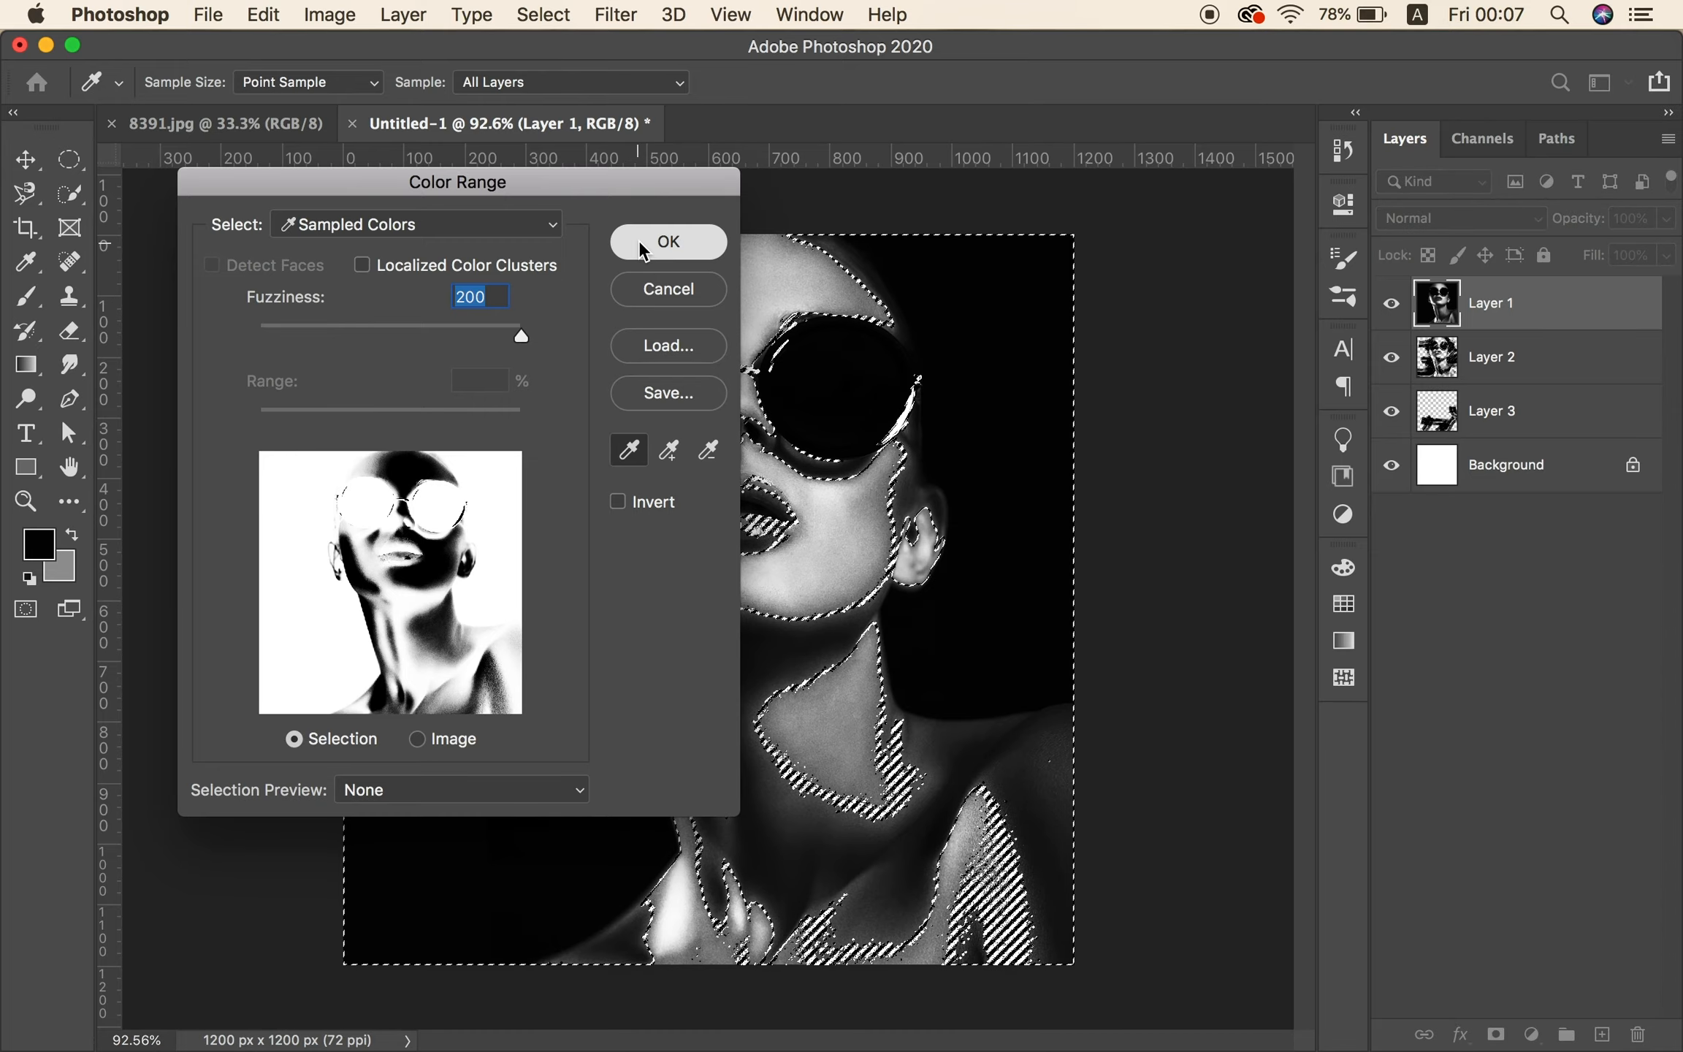
click(1391, 303)
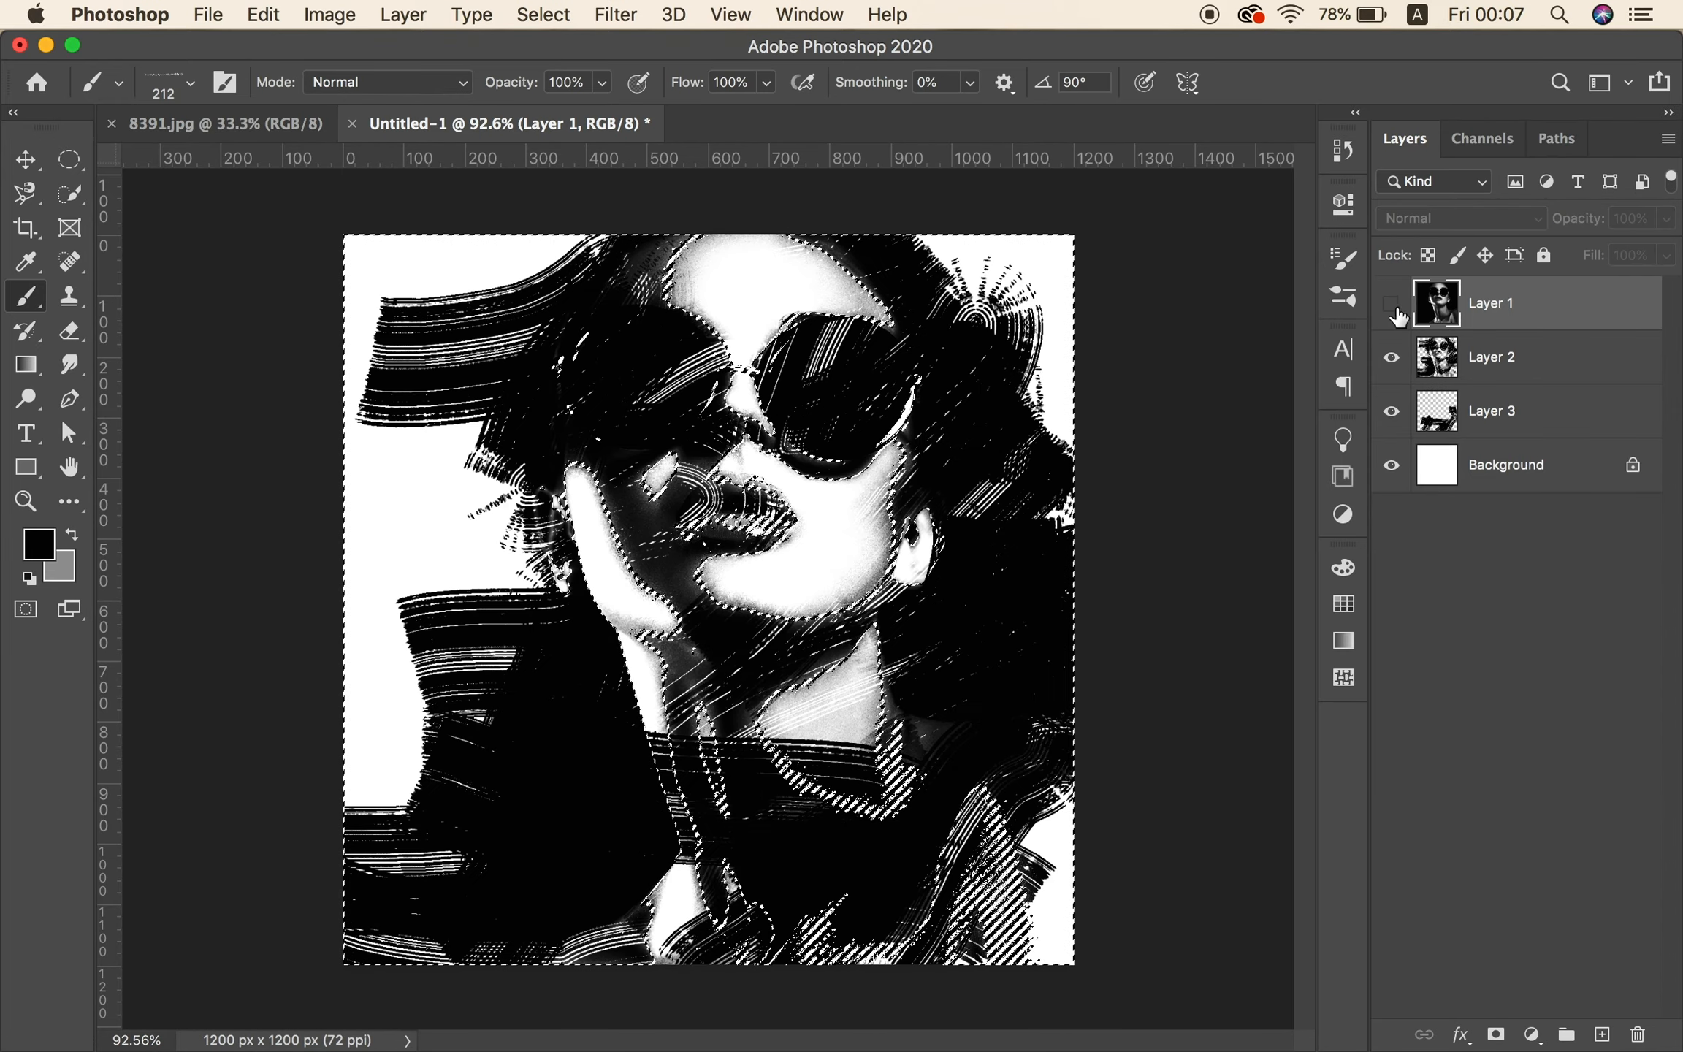
Fill in the selected dark areas on Layer 3 with black strokes over the sunglasses, lips, neck, left background and lower-right shoulder, and deselect.
click(1500, 358)
click(1494, 410)
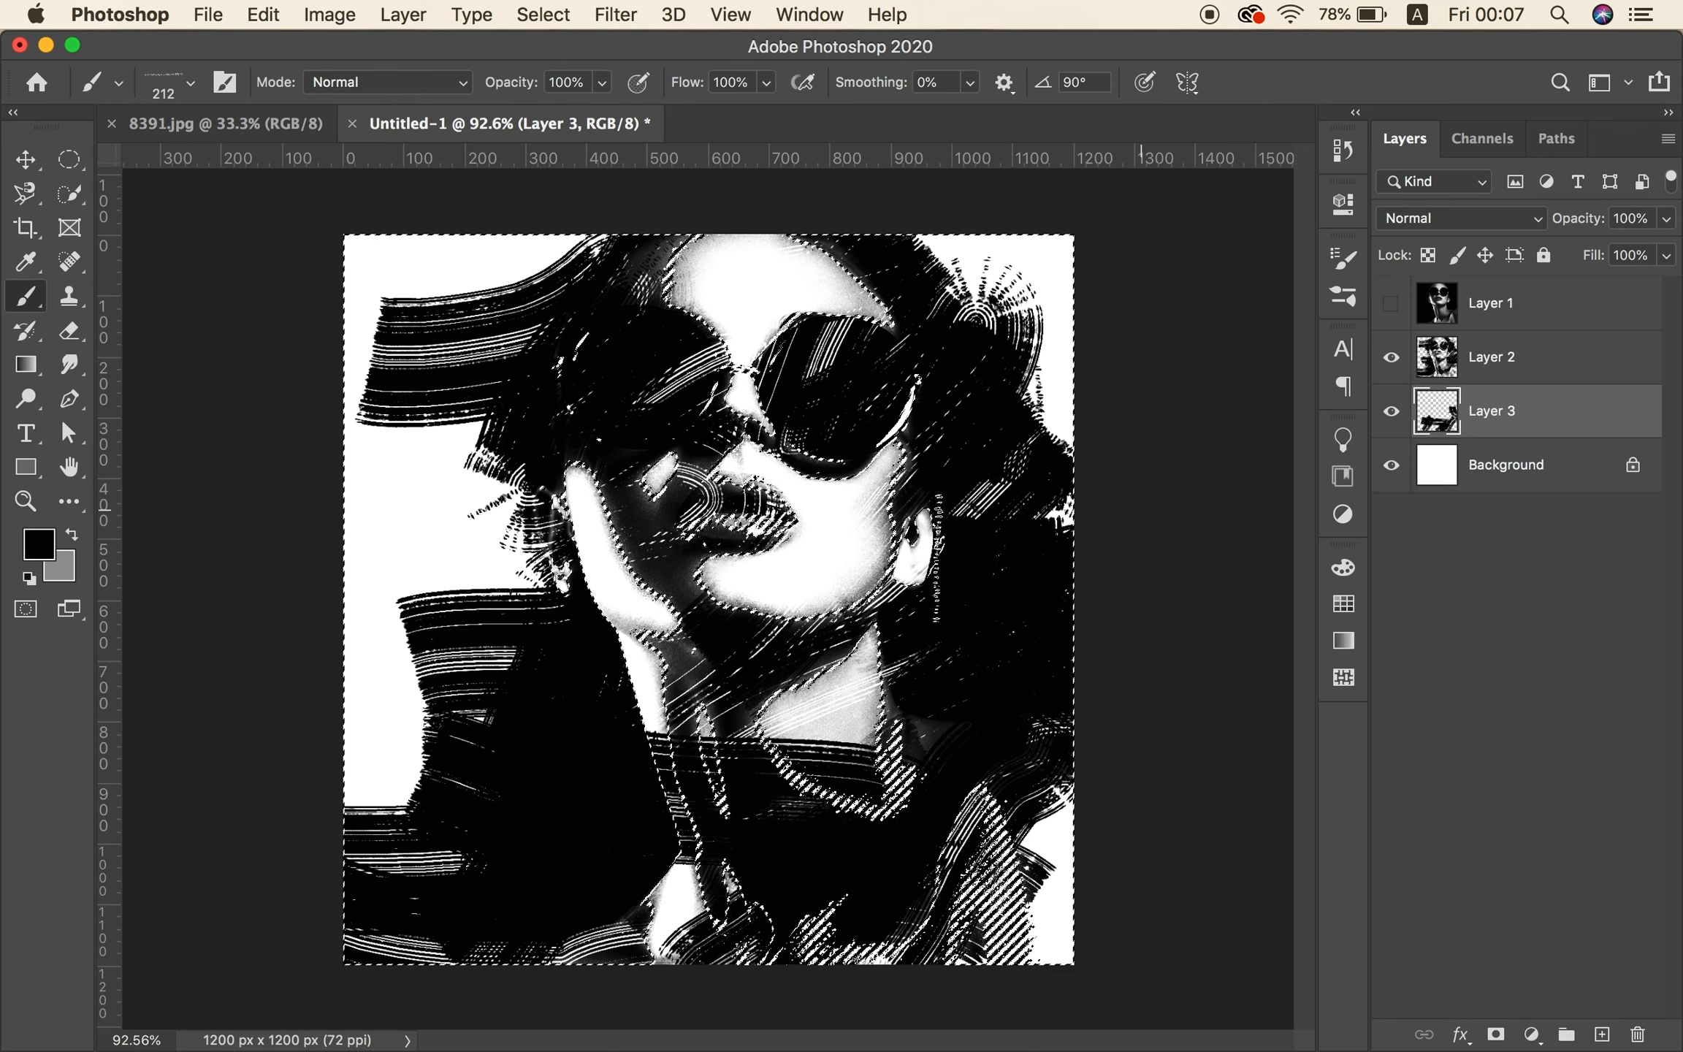
mouse_move(695, 586)
mouse_down()
mouse_move(831, 505)
mouse_move(685, 502)
mouse_move(703, 636)
mouse_move(775, 719)
mouse_move(815, 809)
mouse_up()
drag(515, 621, 362, 701)
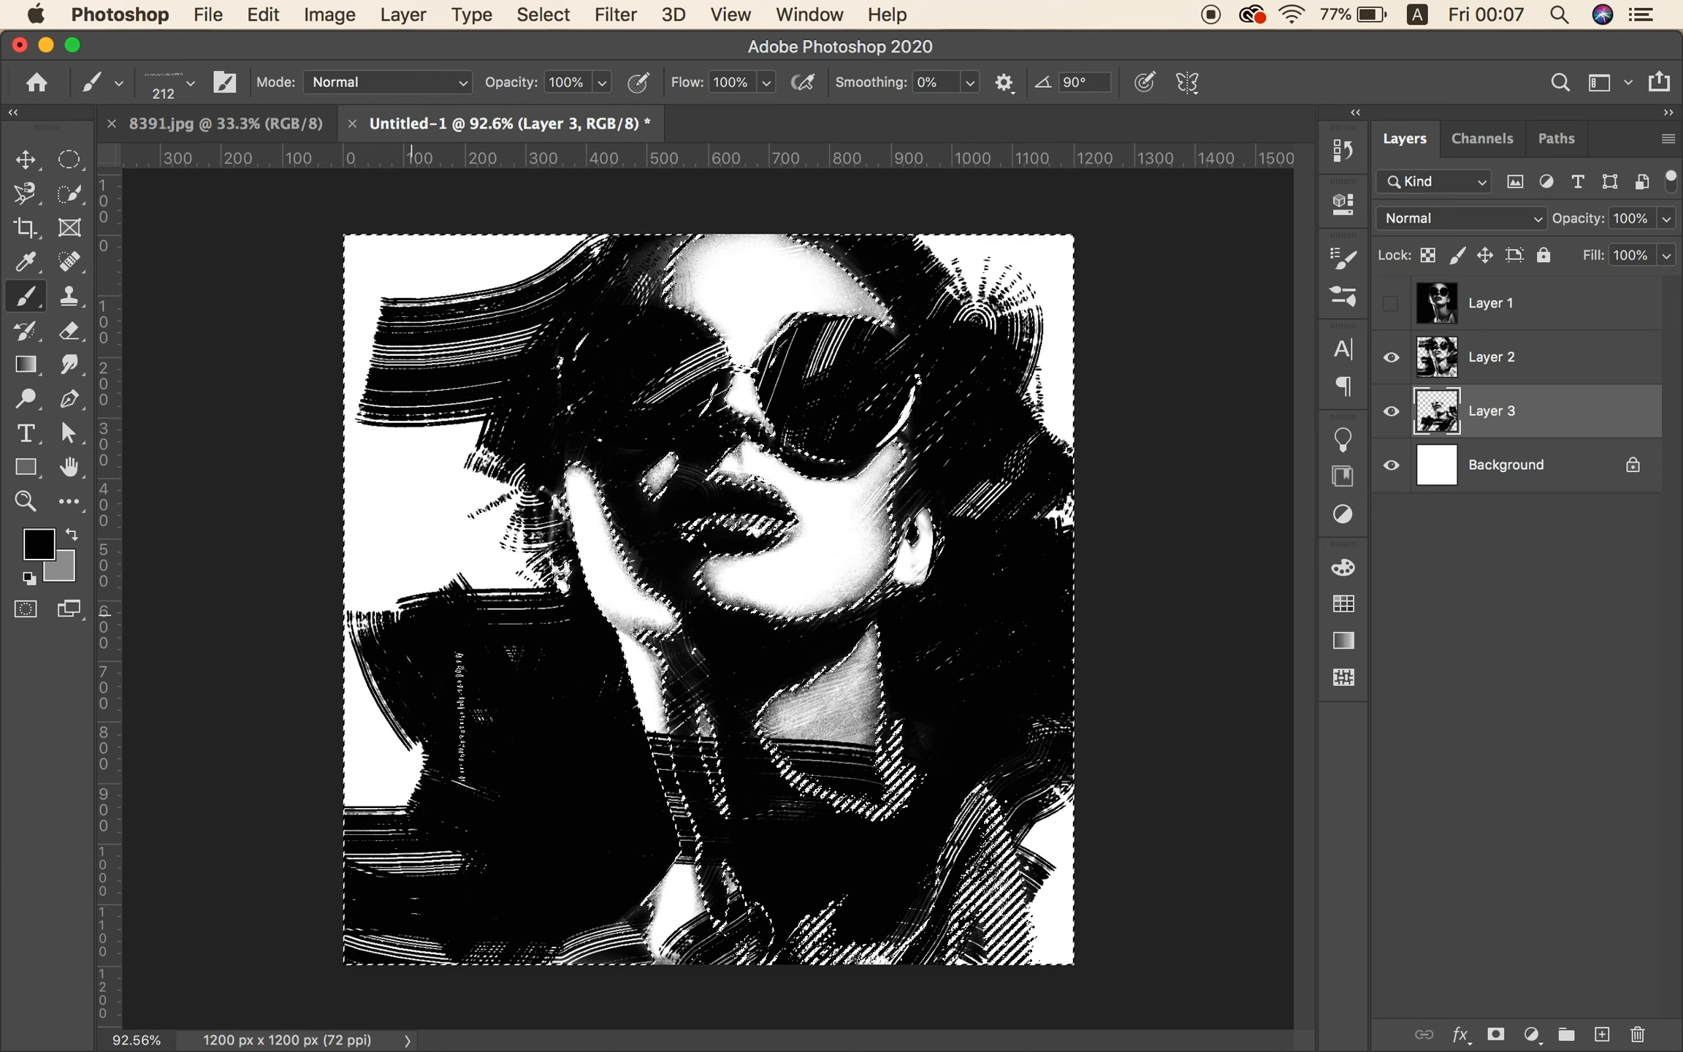
drag(985, 537, 966, 575)
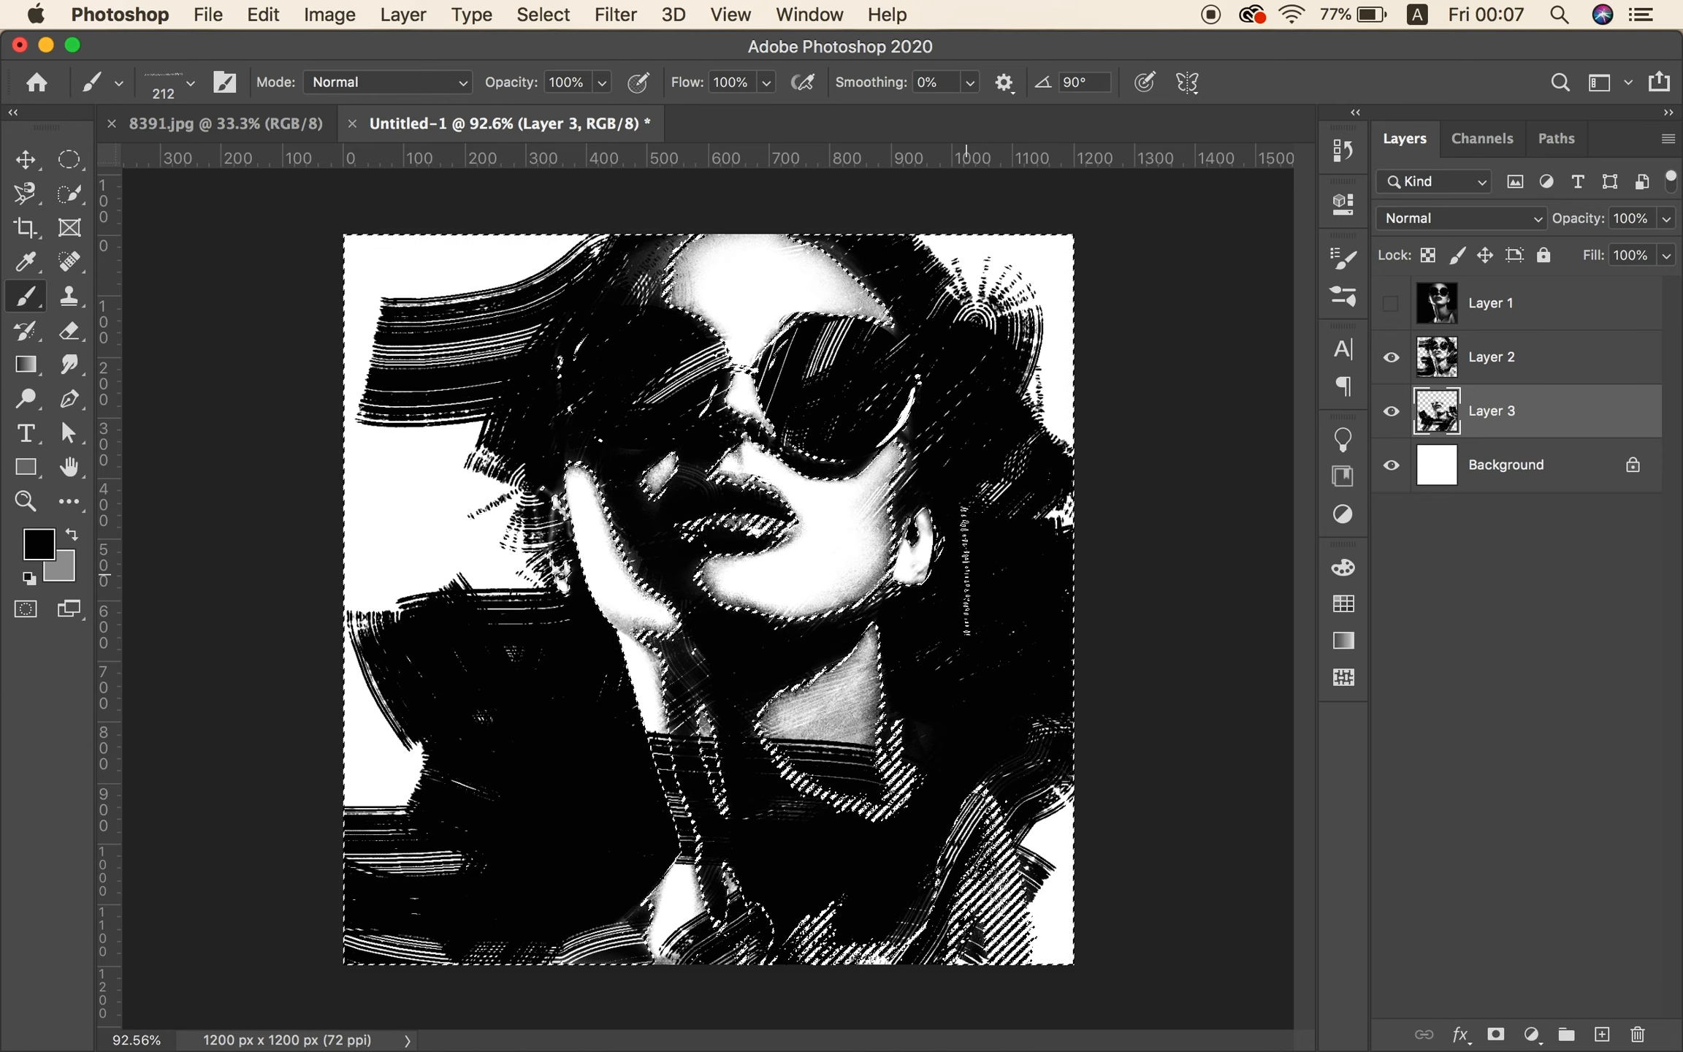
mouse_move(855, 415)
mouse_down()
mouse_move(758, 436)
mouse_move(882, 382)
mouse_move(634, 407)
mouse_up()
drag(983, 958, 1085, 977)
key(super+d)
Add a new layer above Layer 3 and set the foreground color to white, ffffff.
click(1603, 1035)
click(74, 538)
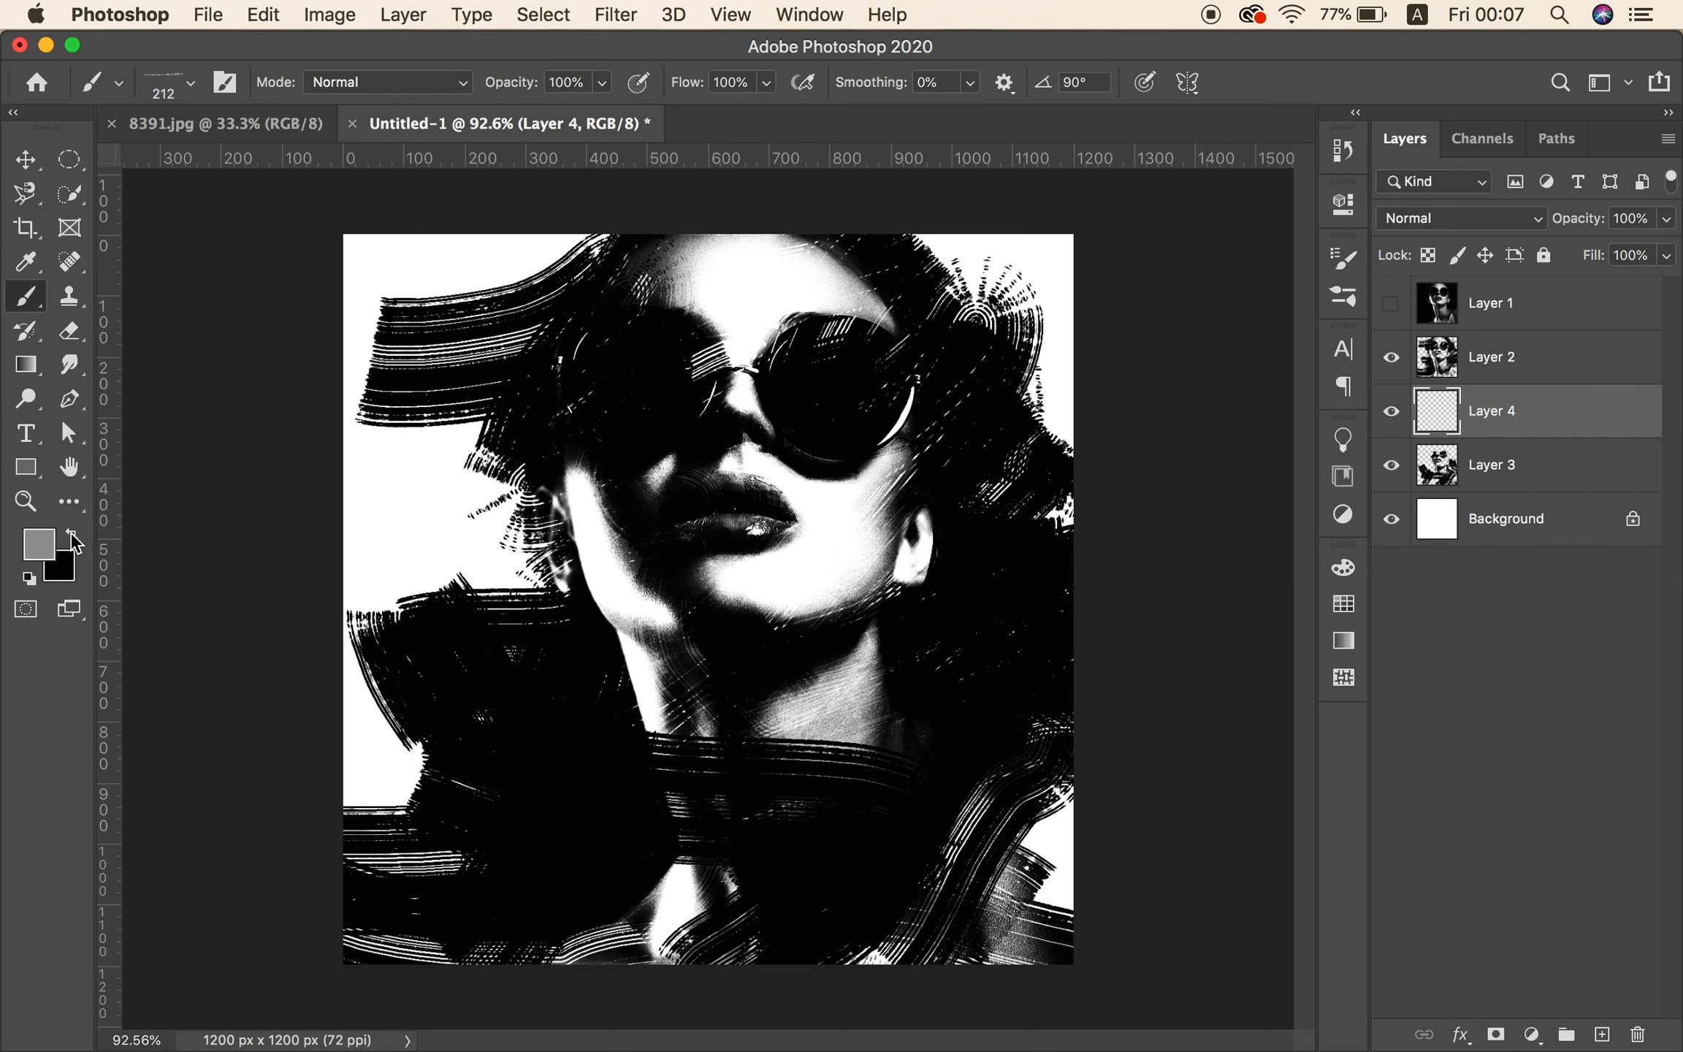
click(39, 544)
click(907, 420)
drag(908, 421, 865, 332)
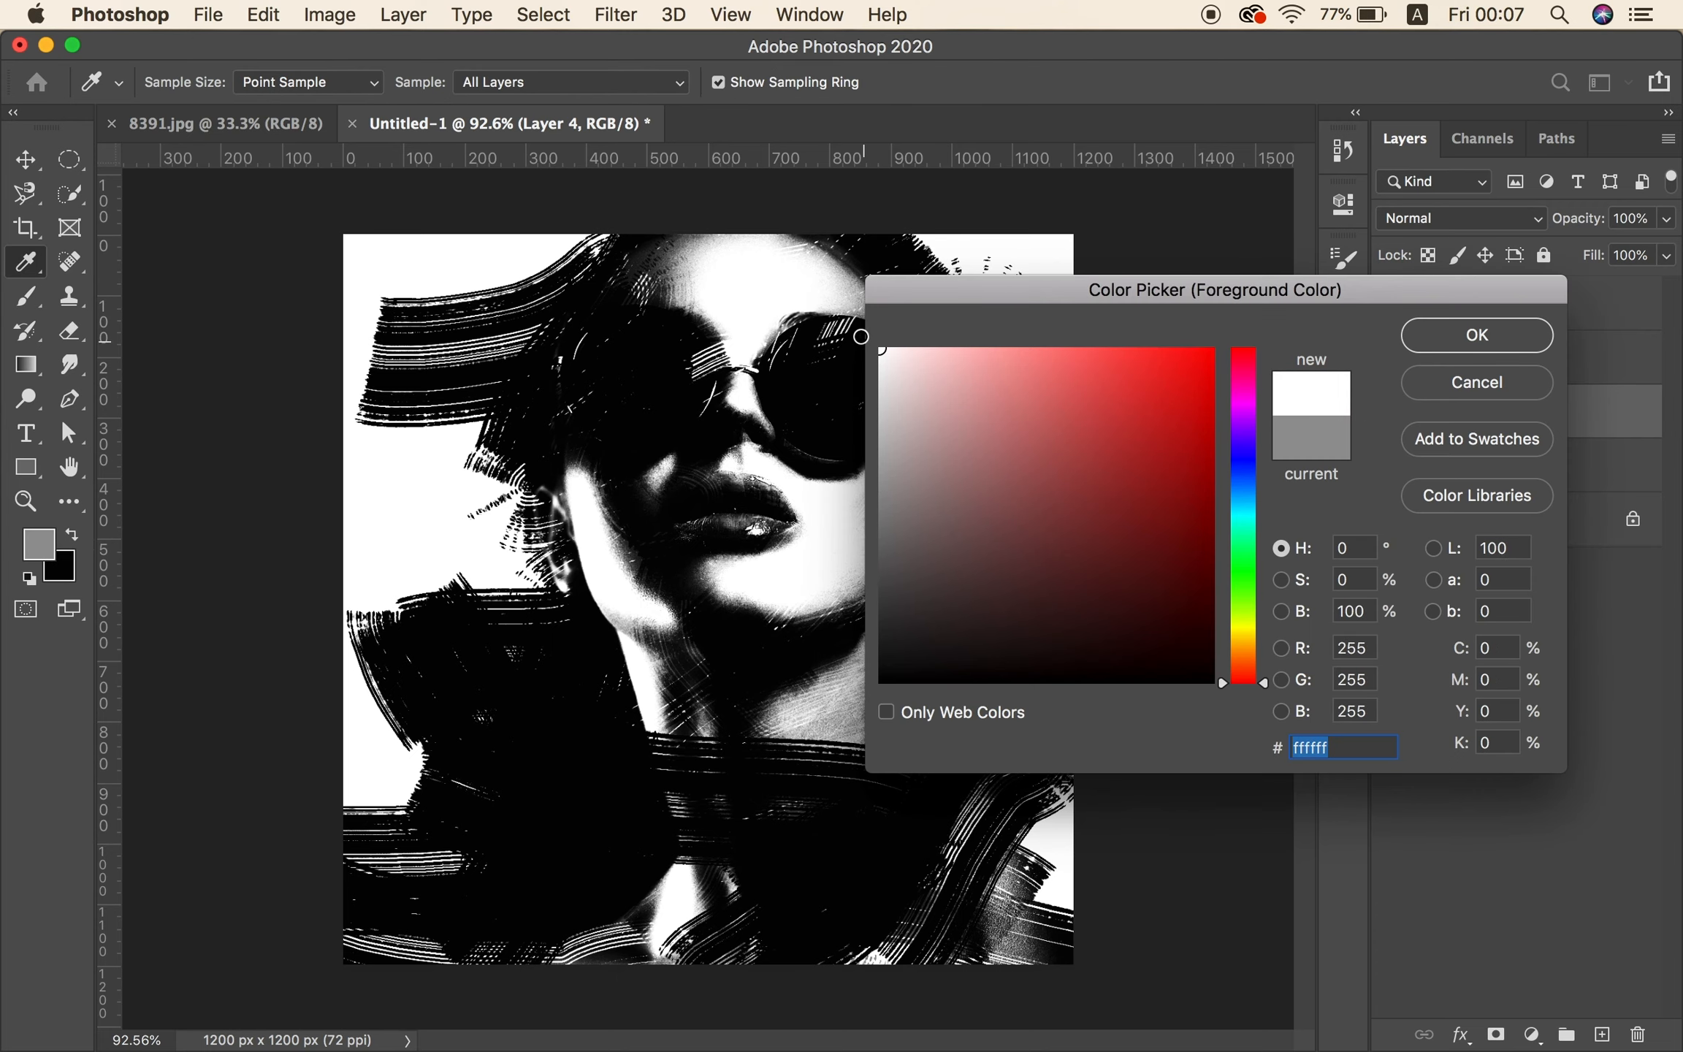
click(1465, 338)
Paint white brush strokes on Layer 4 to lighten the shoulder area at the lower right of the portrait.
key(b)
drag(811, 943, 1060, 796)
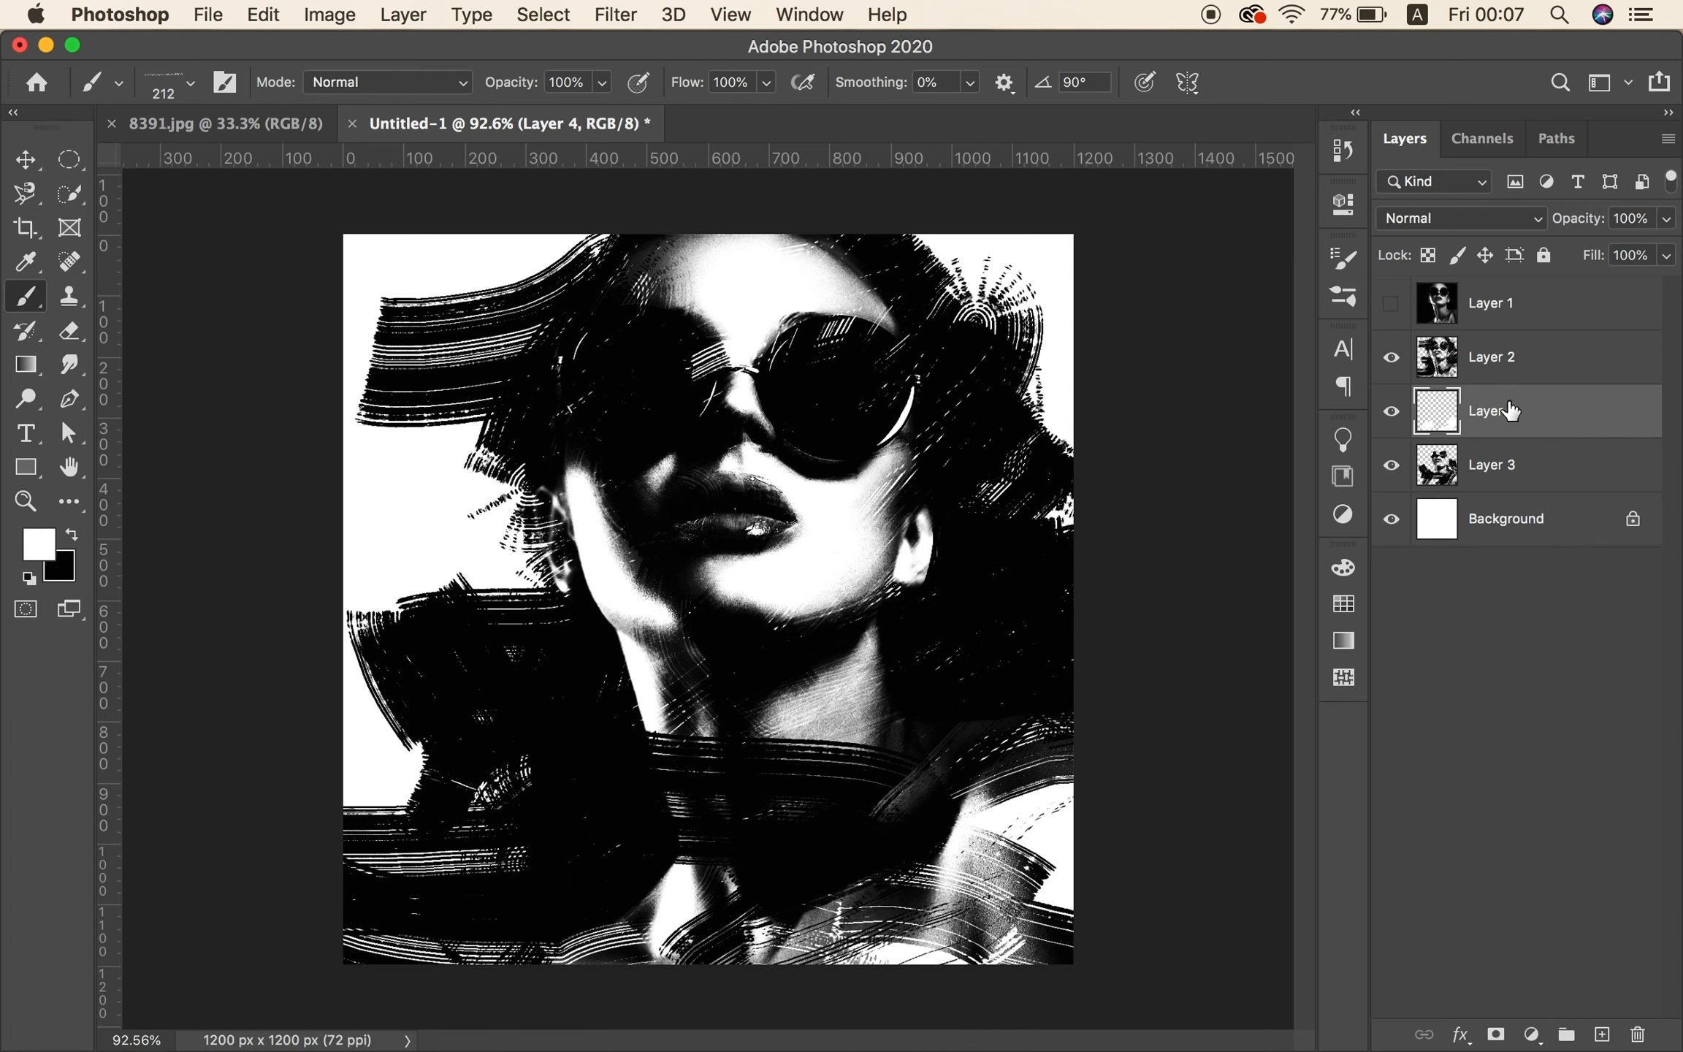
mouse_move(1511, 410)
mouse_down()
mouse_move(1505, 332)
mouse_move(1501, 417)
mouse_up()
Add a new layer above Layer 2 and paint white bristle strokes beside the ear, along the right side and at the lower left.
click(1499, 359)
click(1602, 1034)
drag(1052, 483, 1052, 522)
drag(1041, 577, 1027, 709)
drag(424, 874, 497, 888)
Switch to black and paint strokes over the lower-left area and lower-right shoulder, undoing the stroke left of the neck.
key(x)
drag(461, 888, 586, 888)
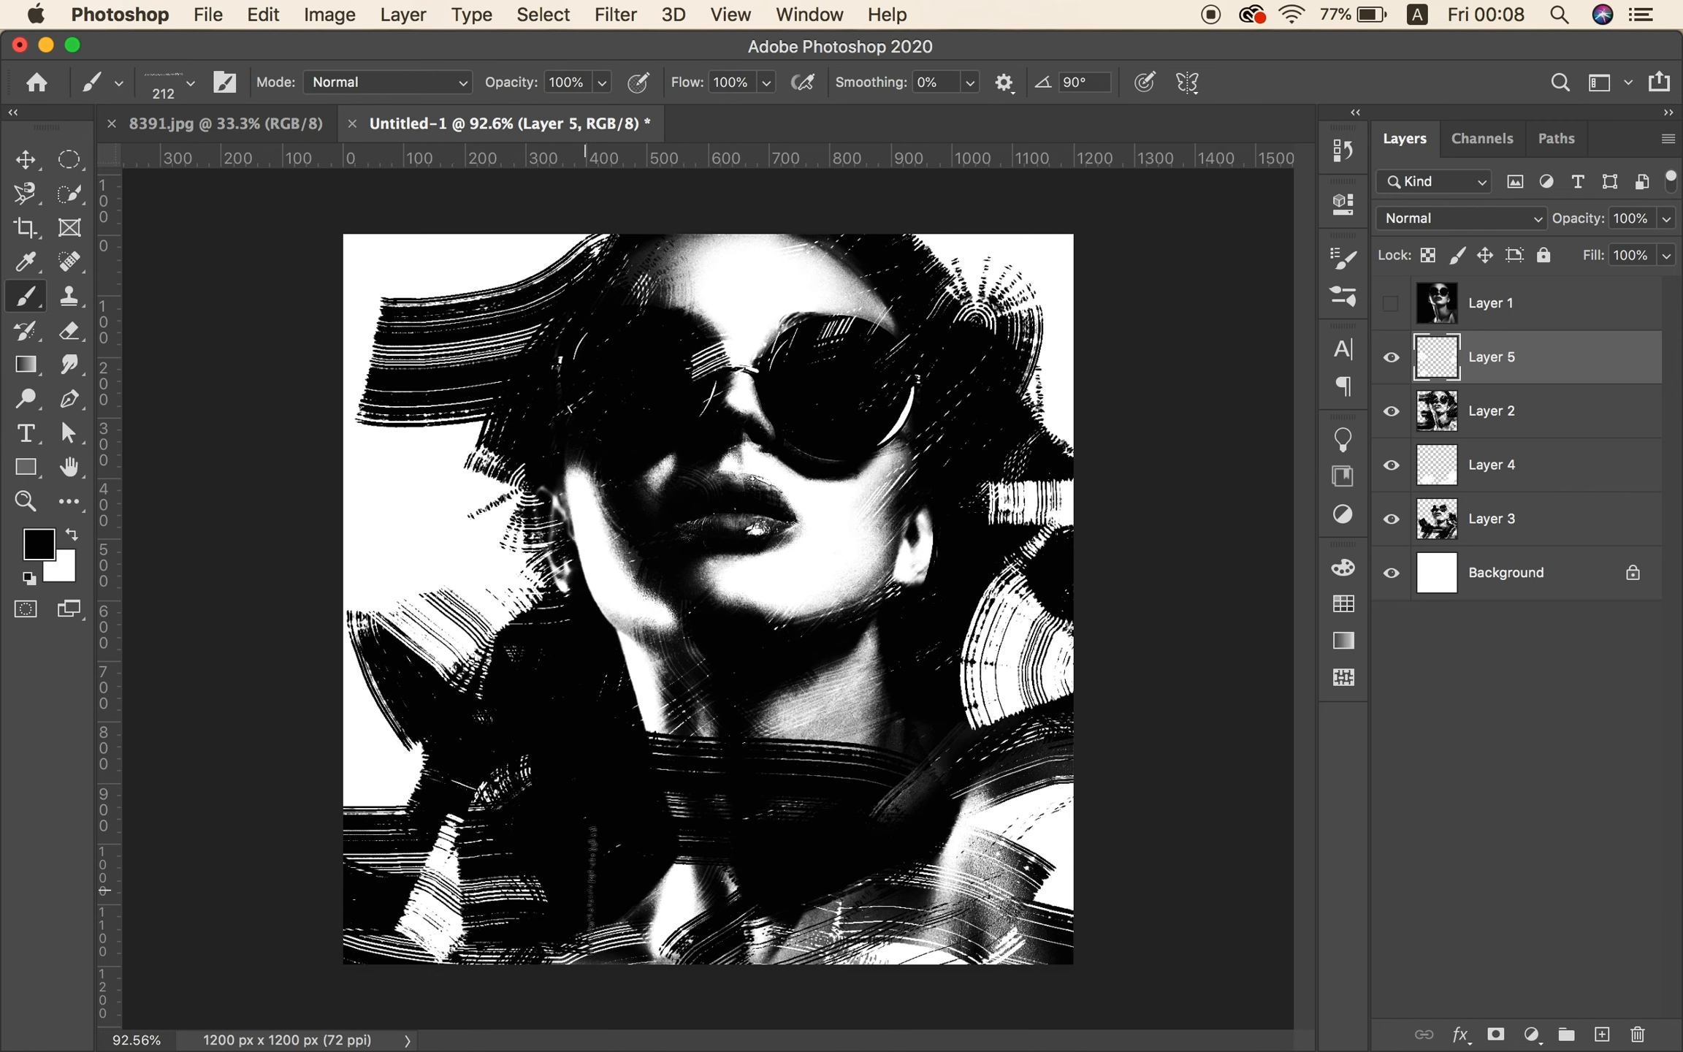
drag(447, 577, 511, 654)
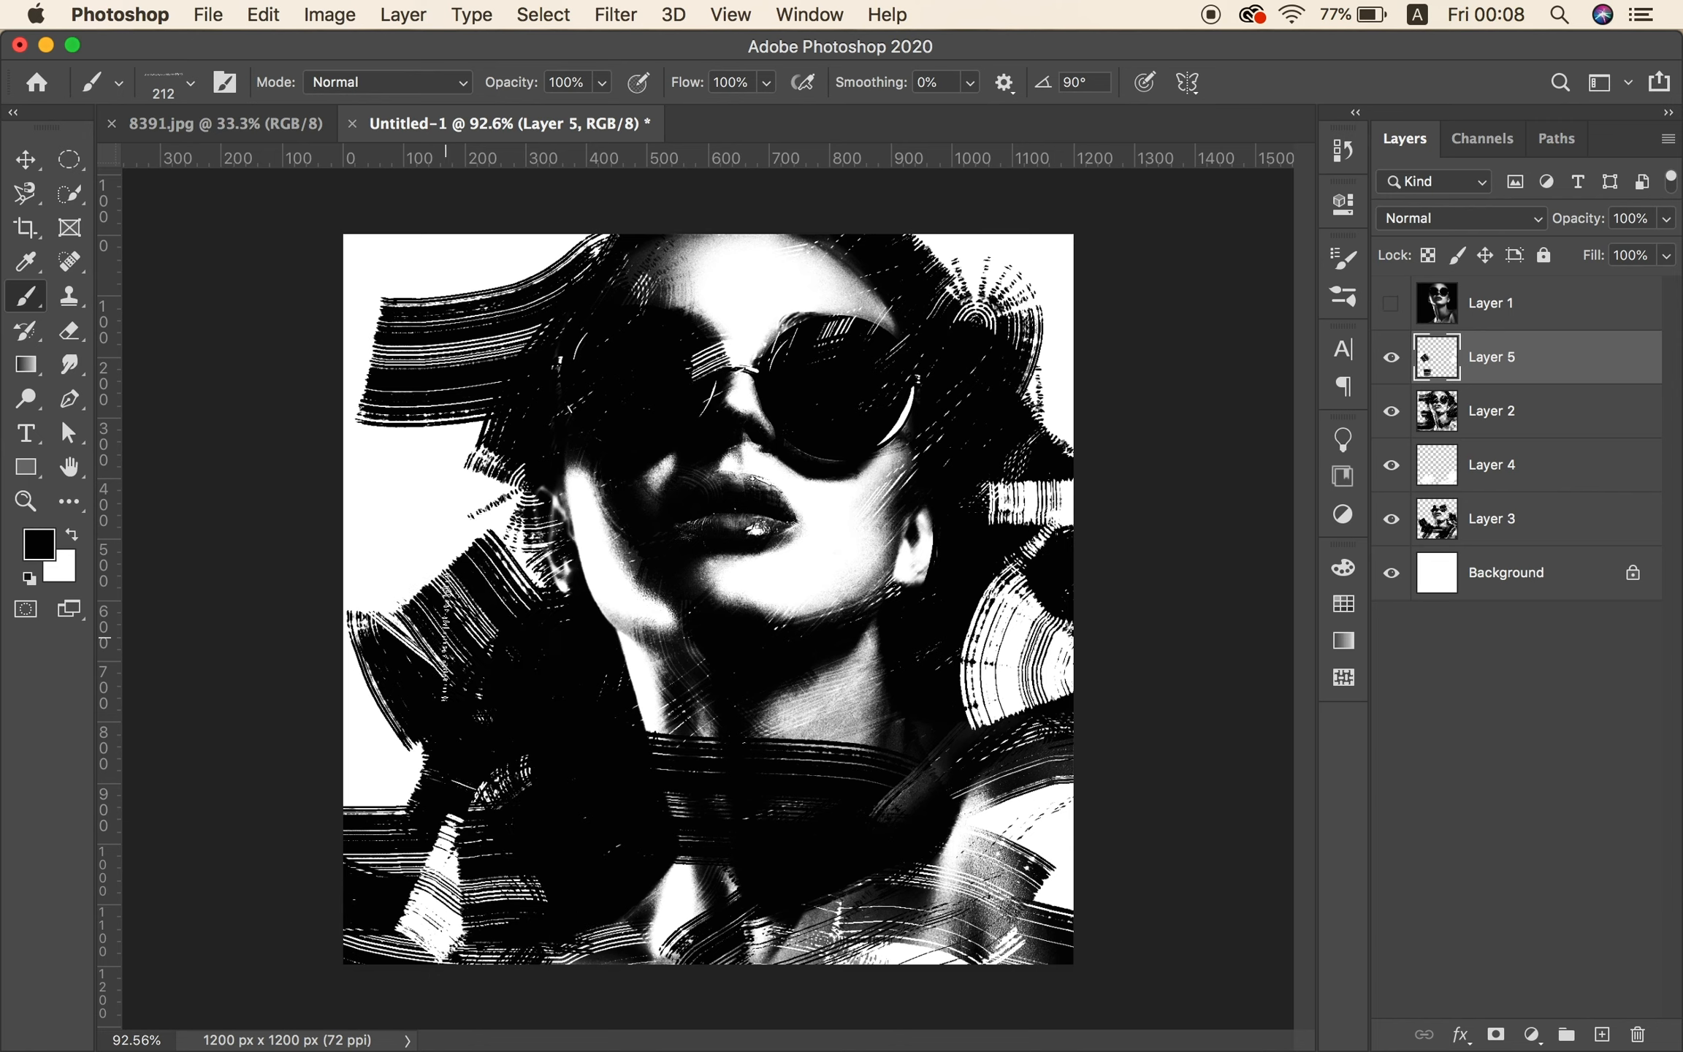
key(super+z)
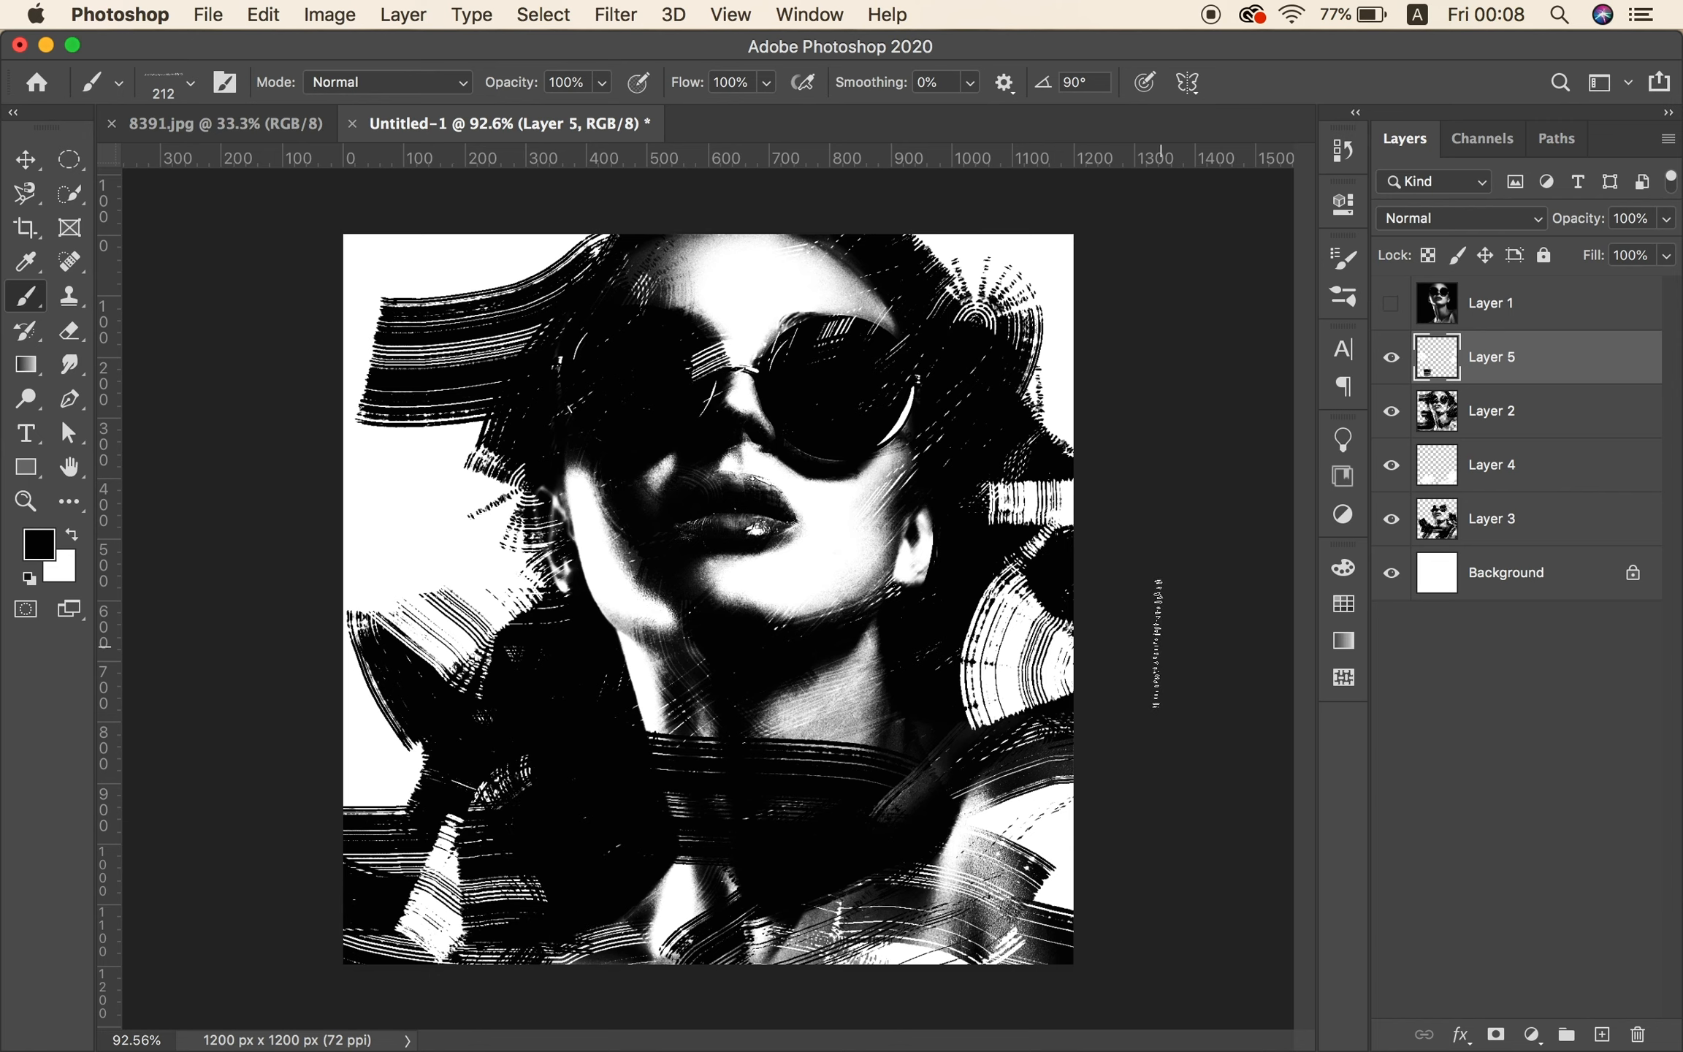
drag(995, 880, 1116, 884)
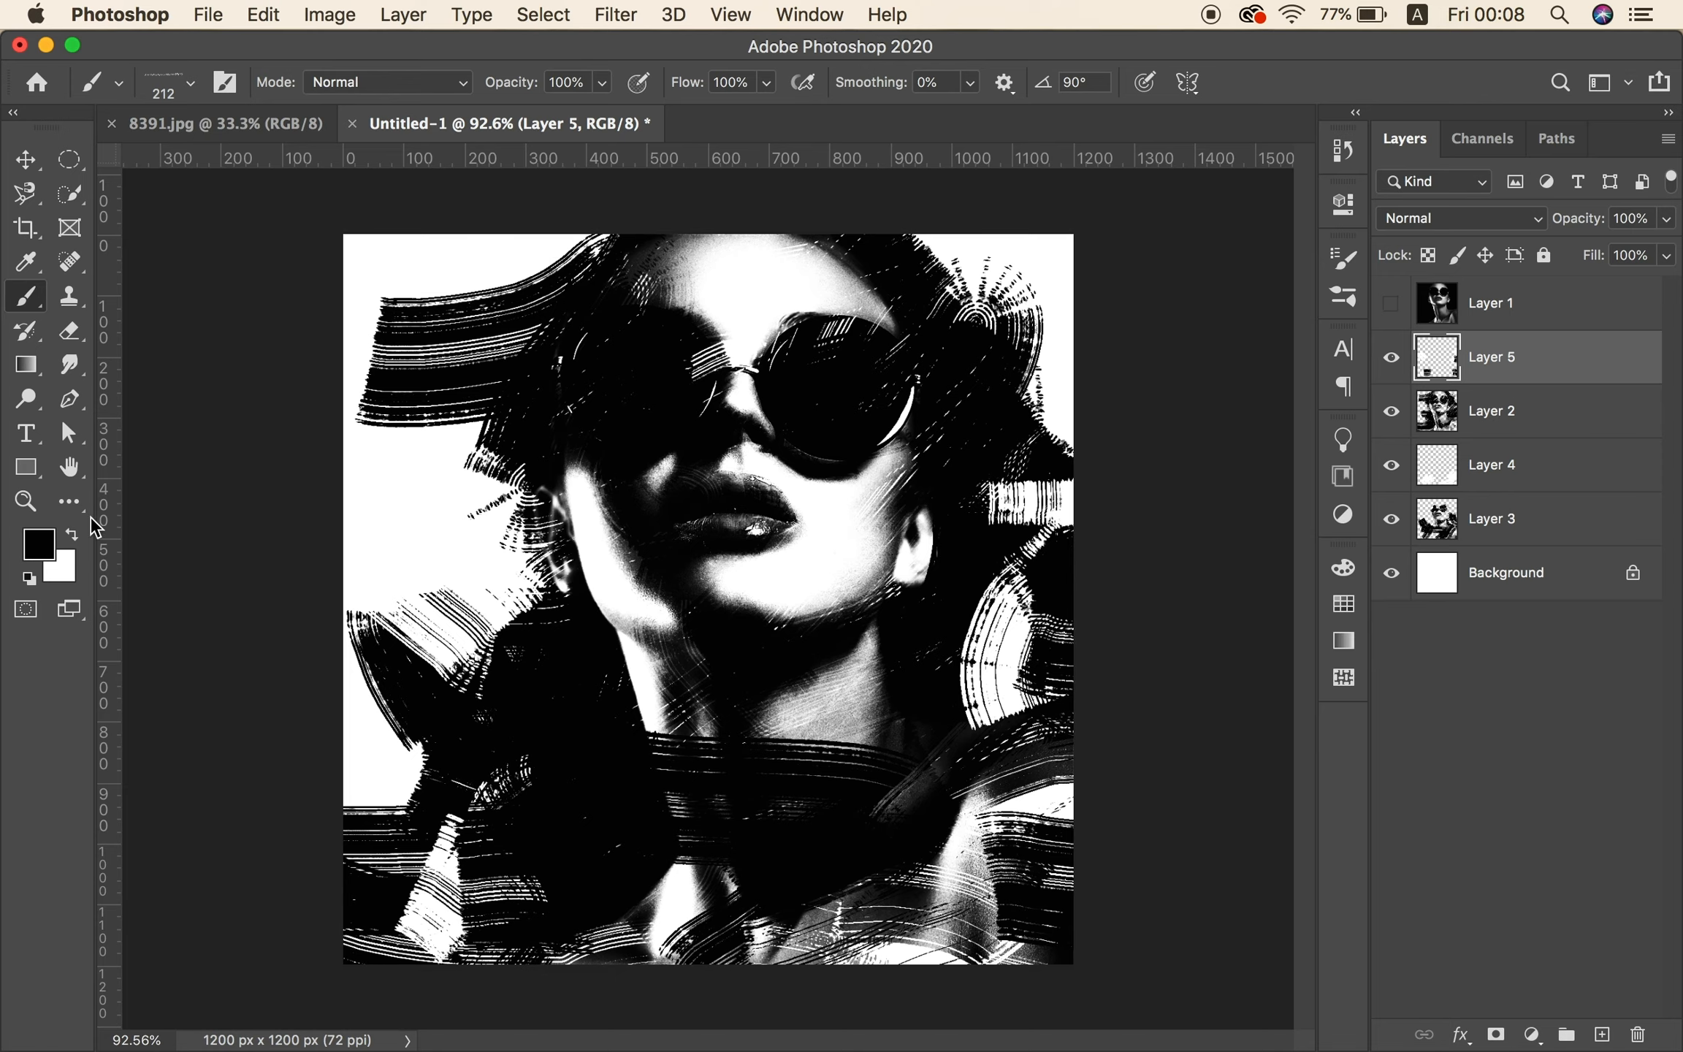
Set the foreground color to pure red, ff0000.
click(51, 542)
drag(1089, 443, 1251, 335)
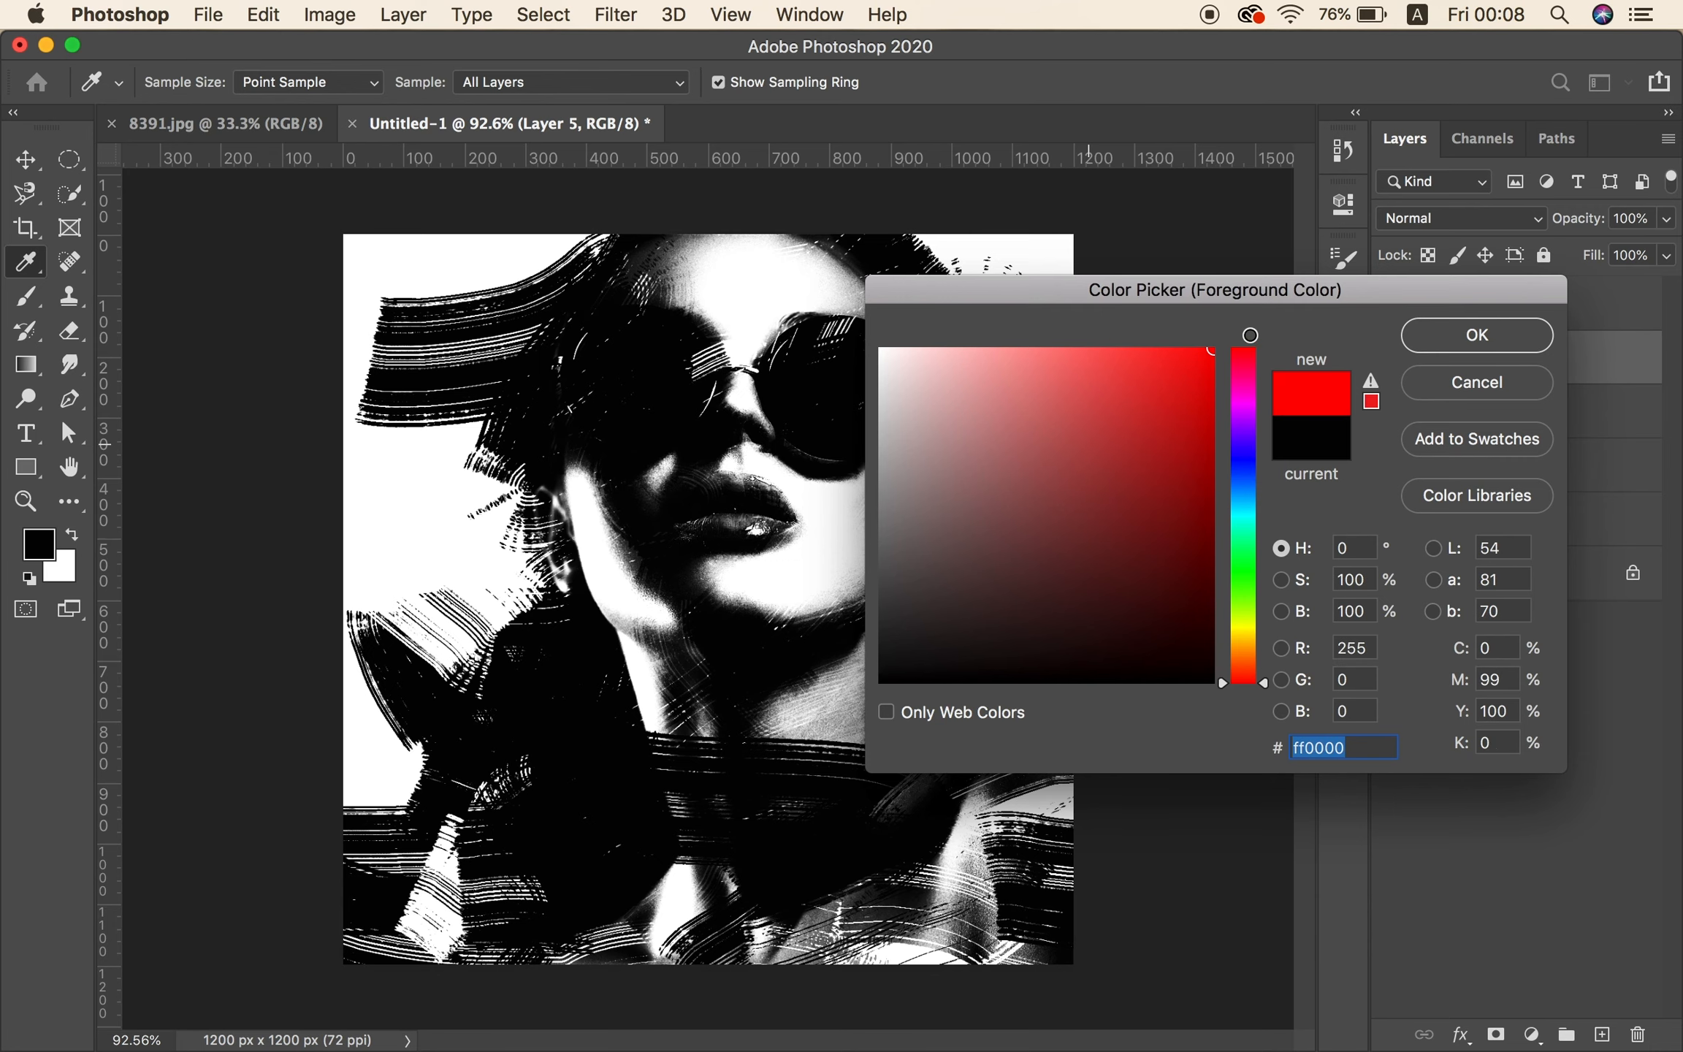
click(1465, 339)
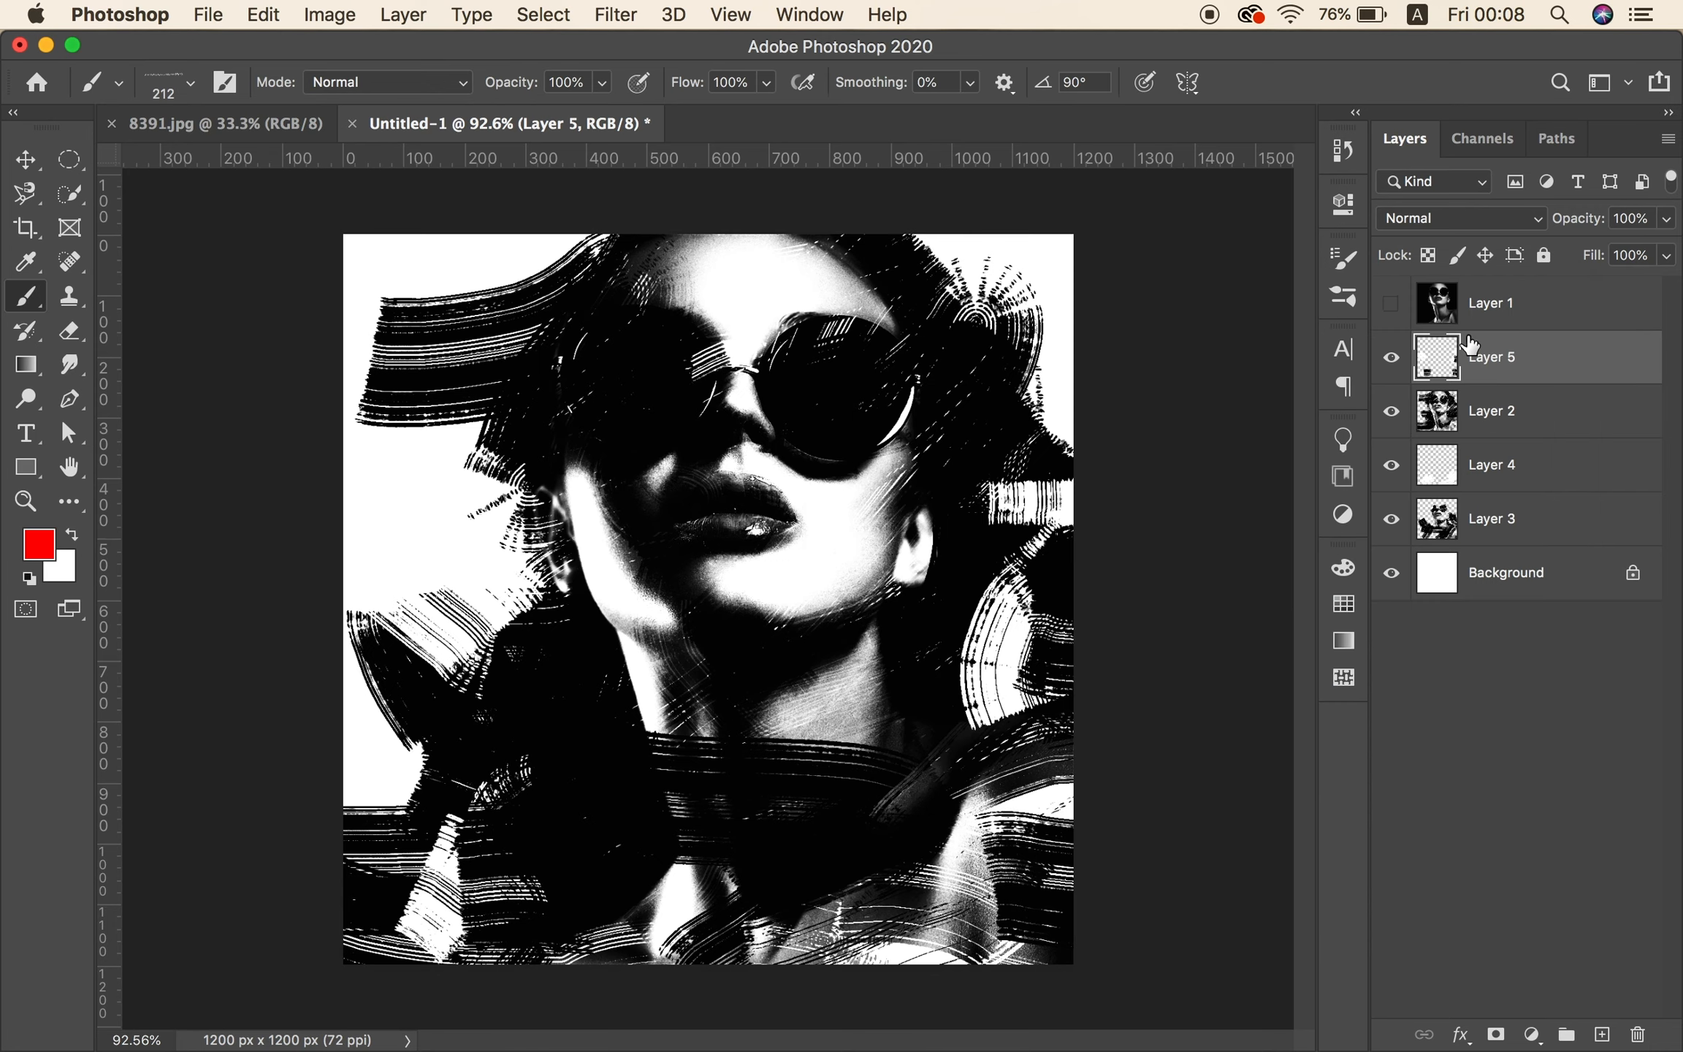
Add a new layer above Layer 2 and paint red bristle strokes over the lower-right shoulder, bottom edge, lower-left area and left of the neck.
click(1490, 424)
click(1602, 1034)
drag(1125, 870, 946, 733)
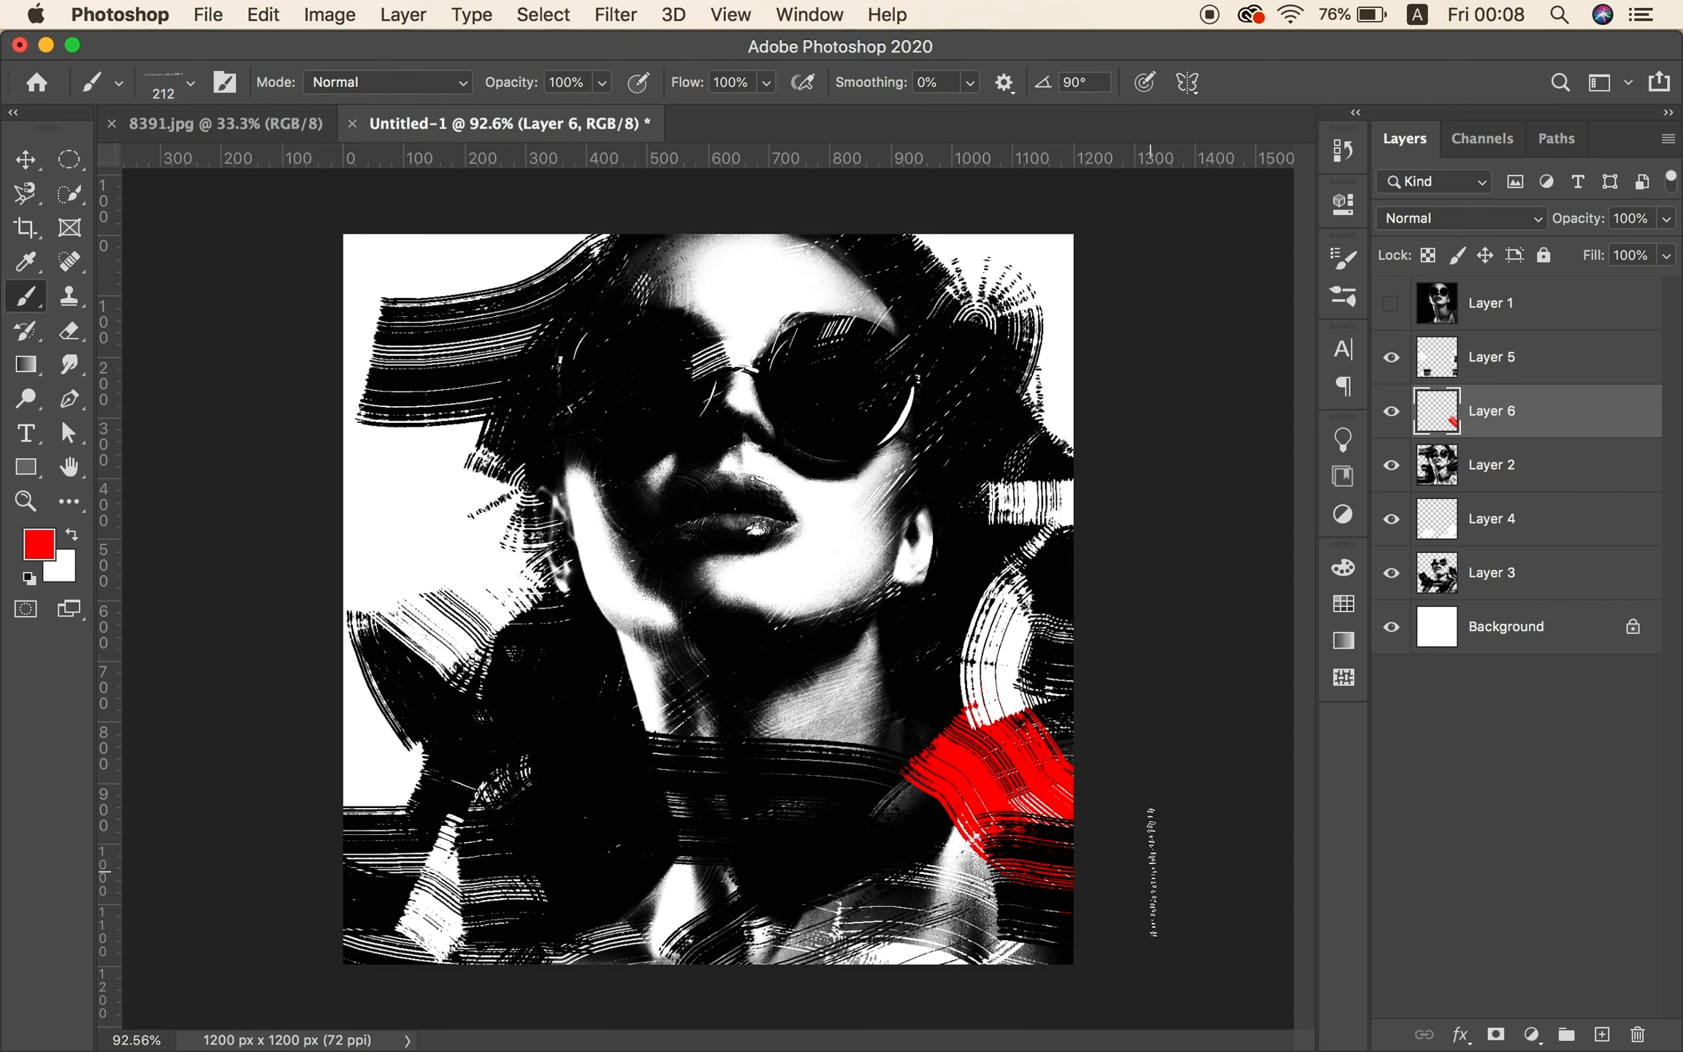
mouse_move(1152, 875)
mouse_down()
mouse_move(792, 1004)
mouse_move(724, 1007)
mouse_up()
drag(350, 840, 448, 756)
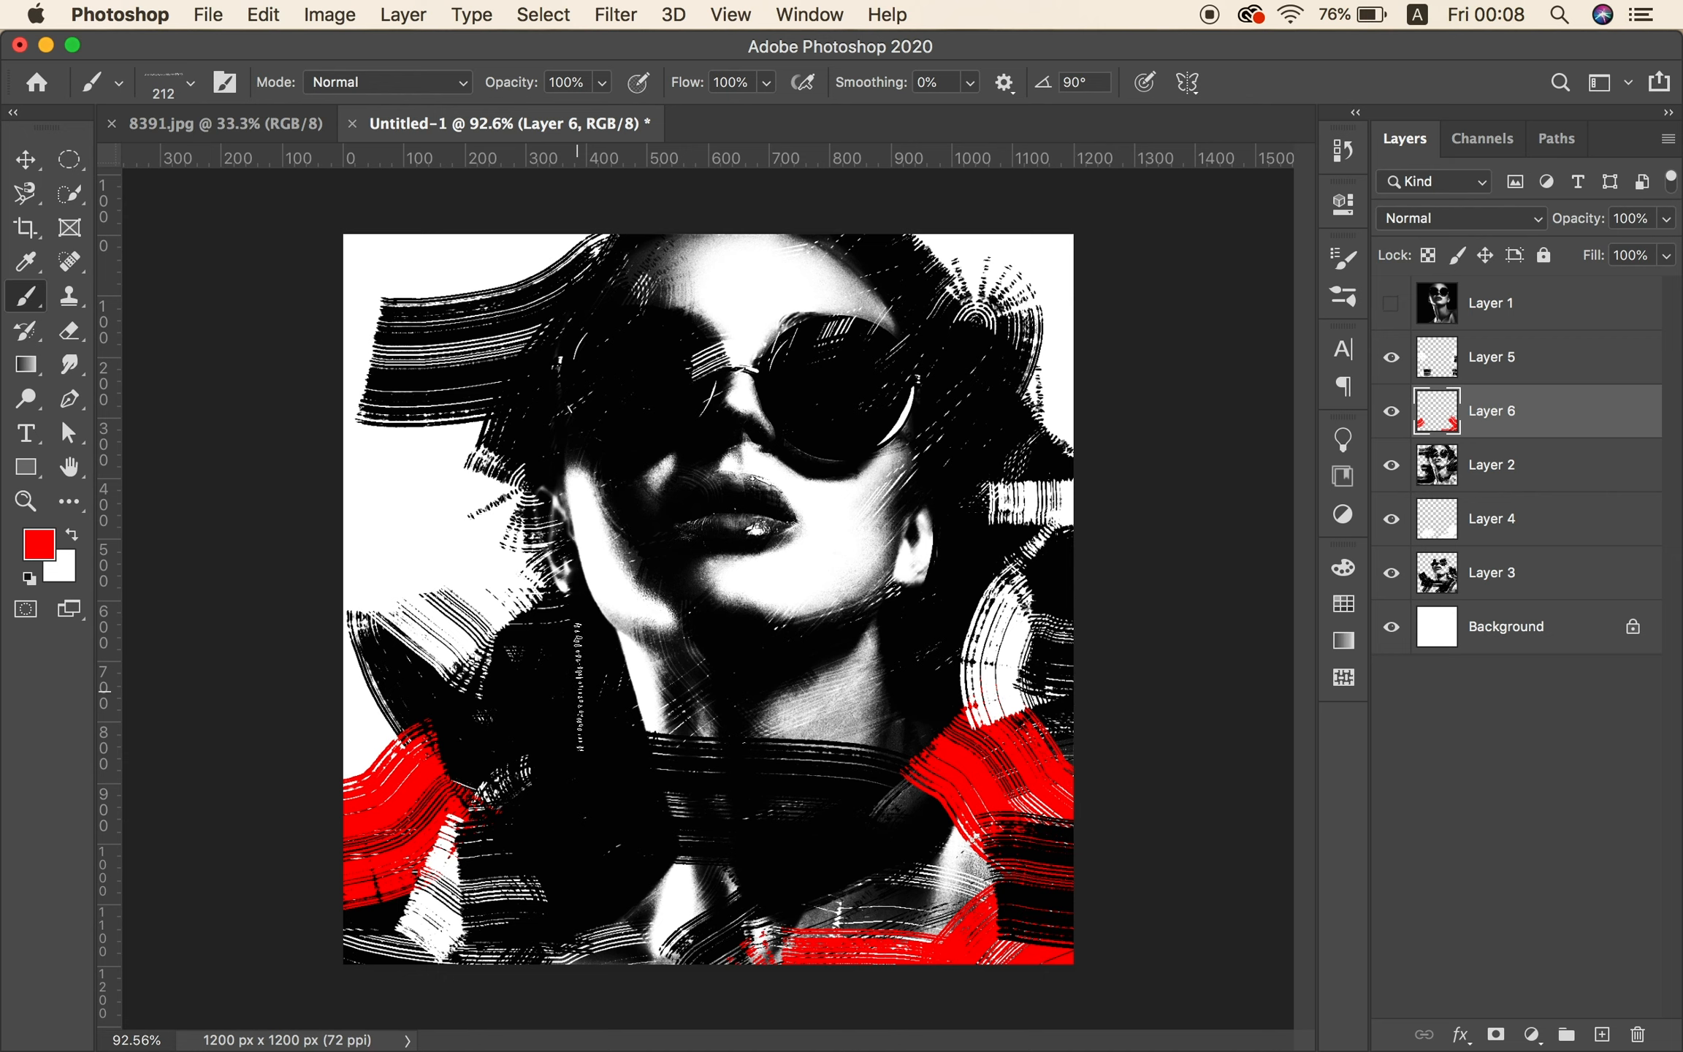
mouse_move(577, 658)
mouse_down()
mouse_move(479, 554)
mouse_move(441, 548)
mouse_up()
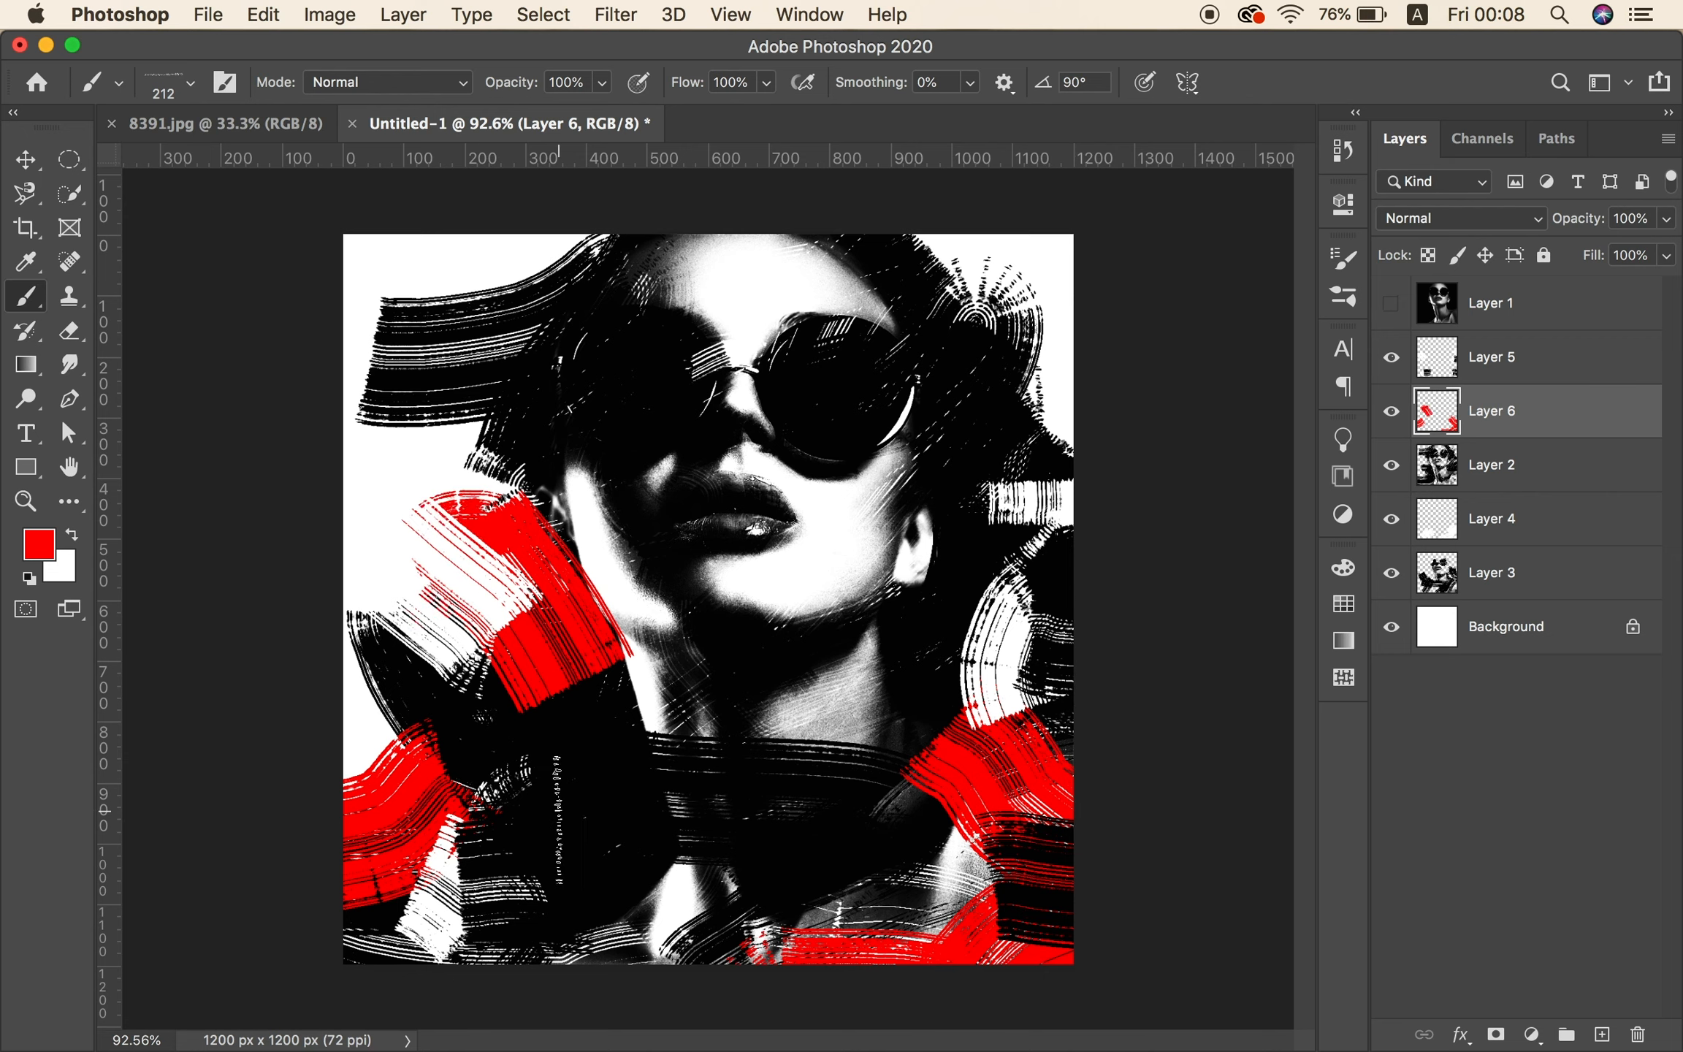
mouse_move(481, 938)
mouse_down()
mouse_move(429, 890)
mouse_move(526, 997)
mouse_move(585, 1016)
mouse_up()
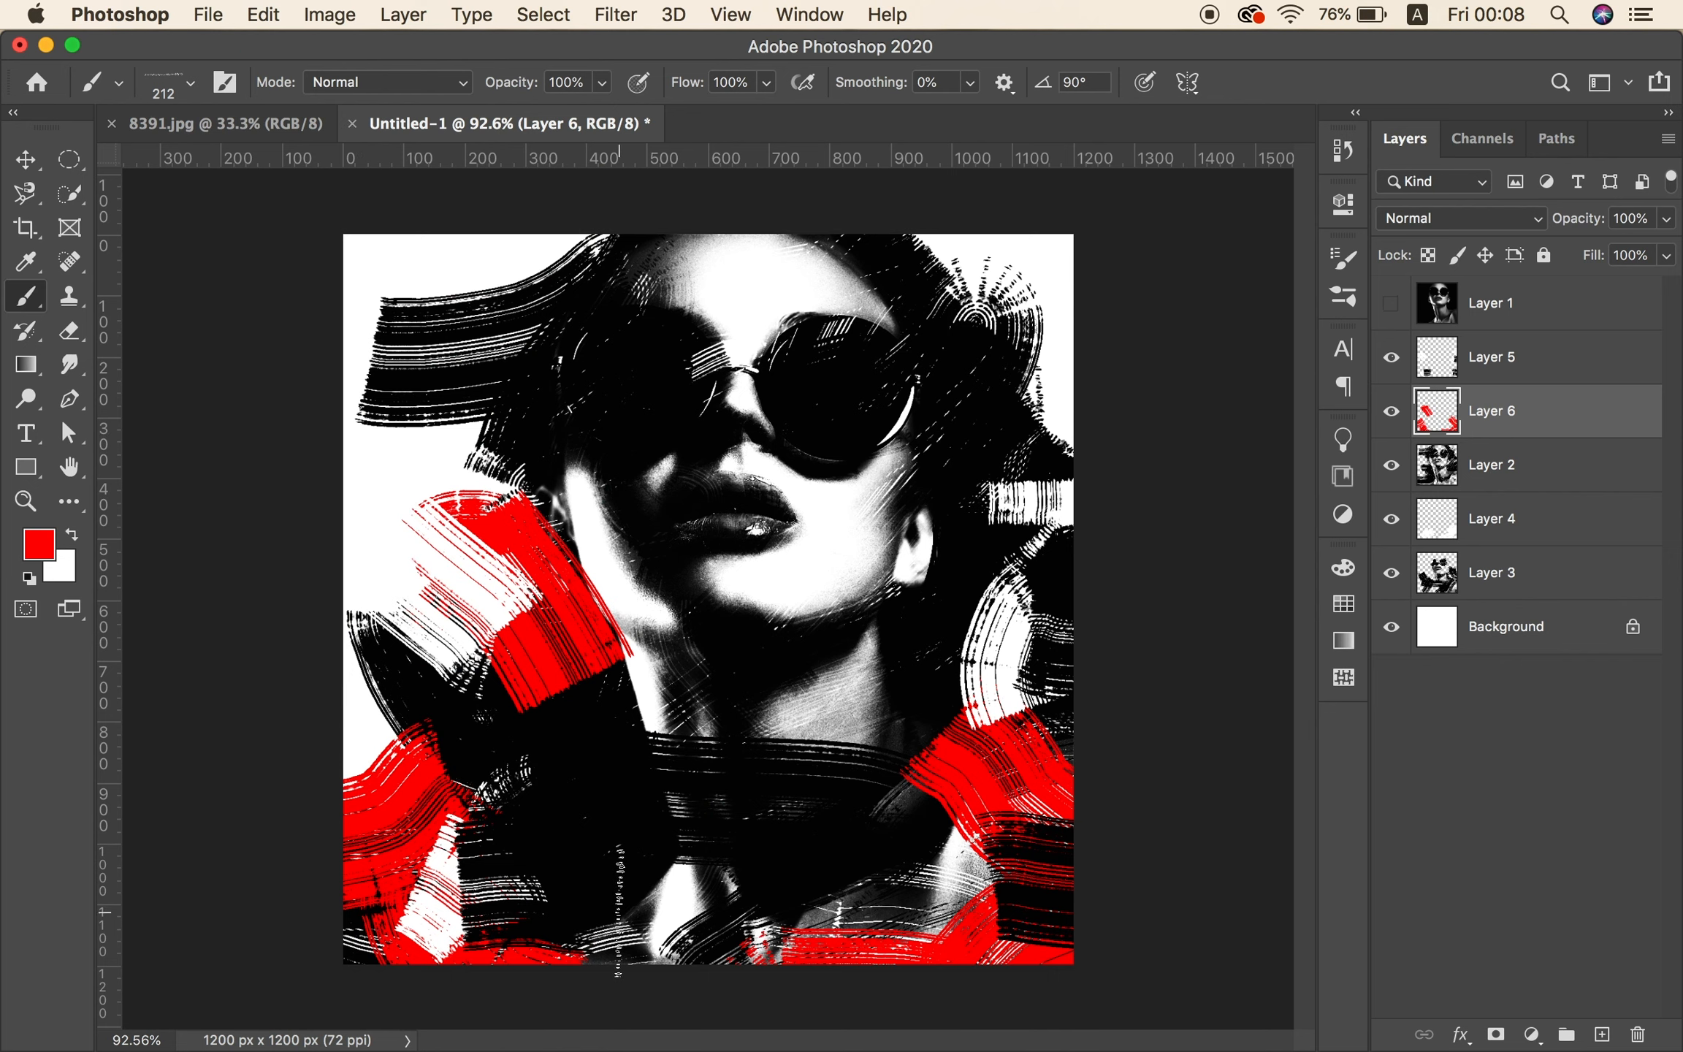
On Layer 5, paint short red strokes at the bottom edge below the neck and on the image's right edge.
click(1483, 358)
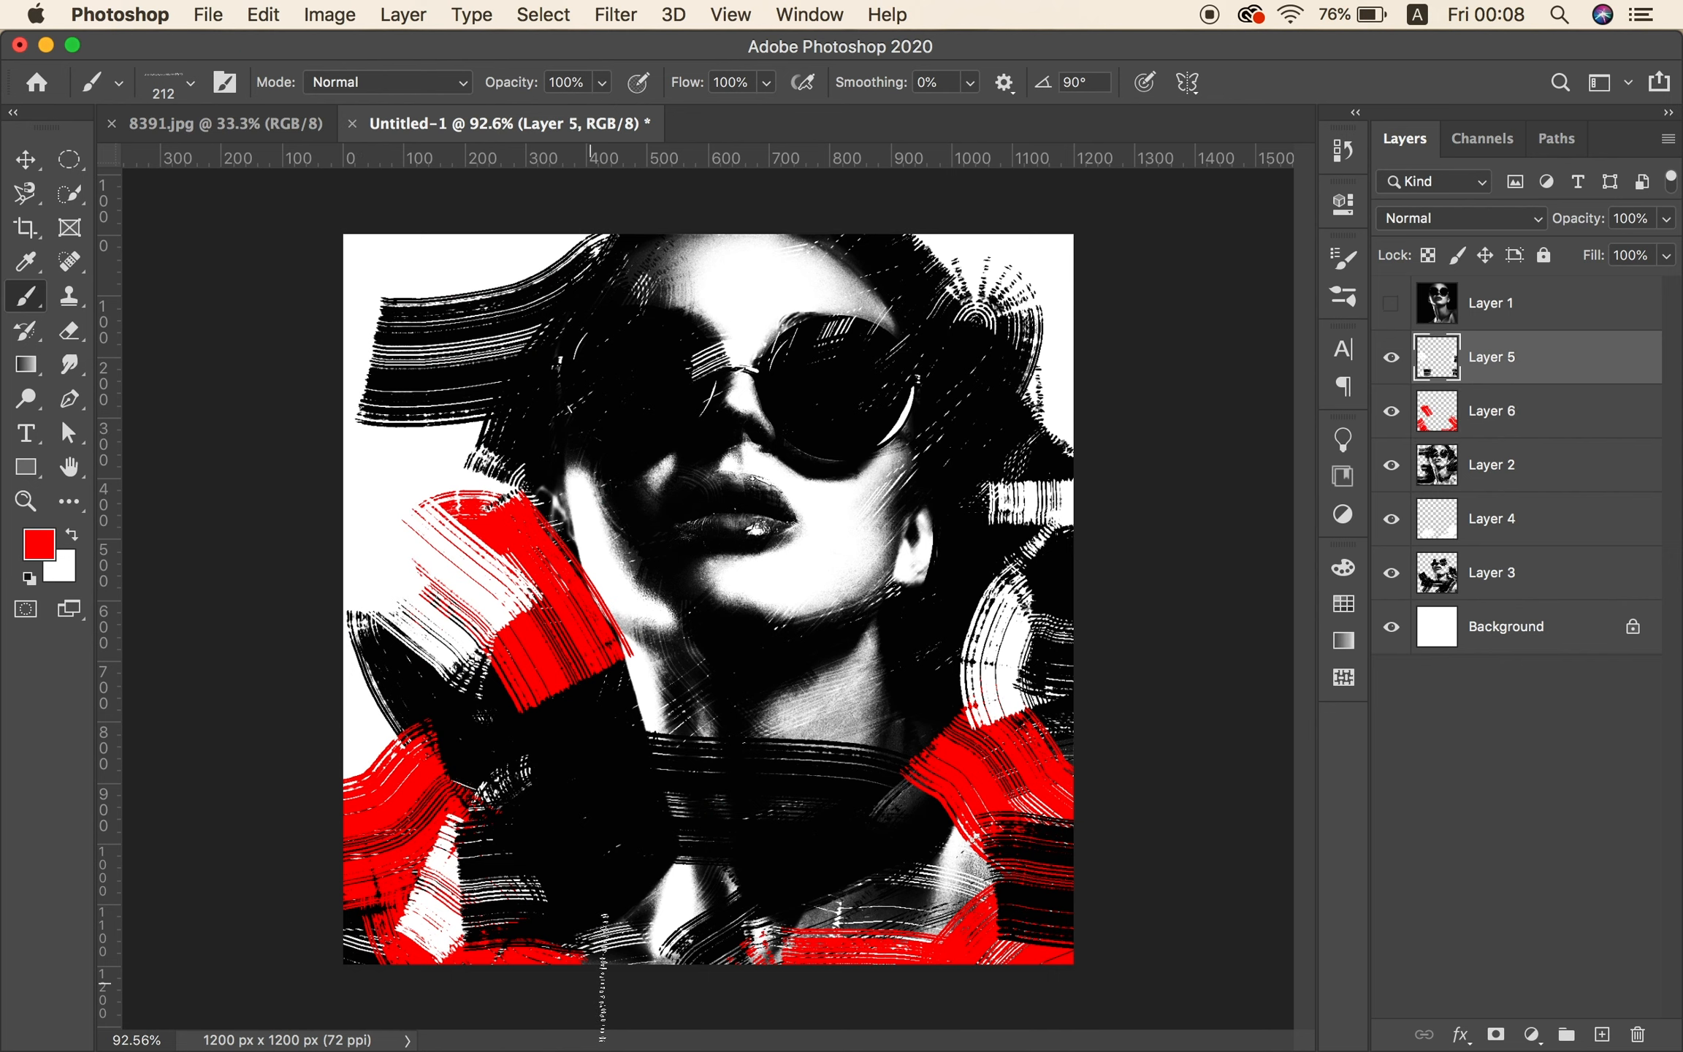
drag(616, 963, 650, 968)
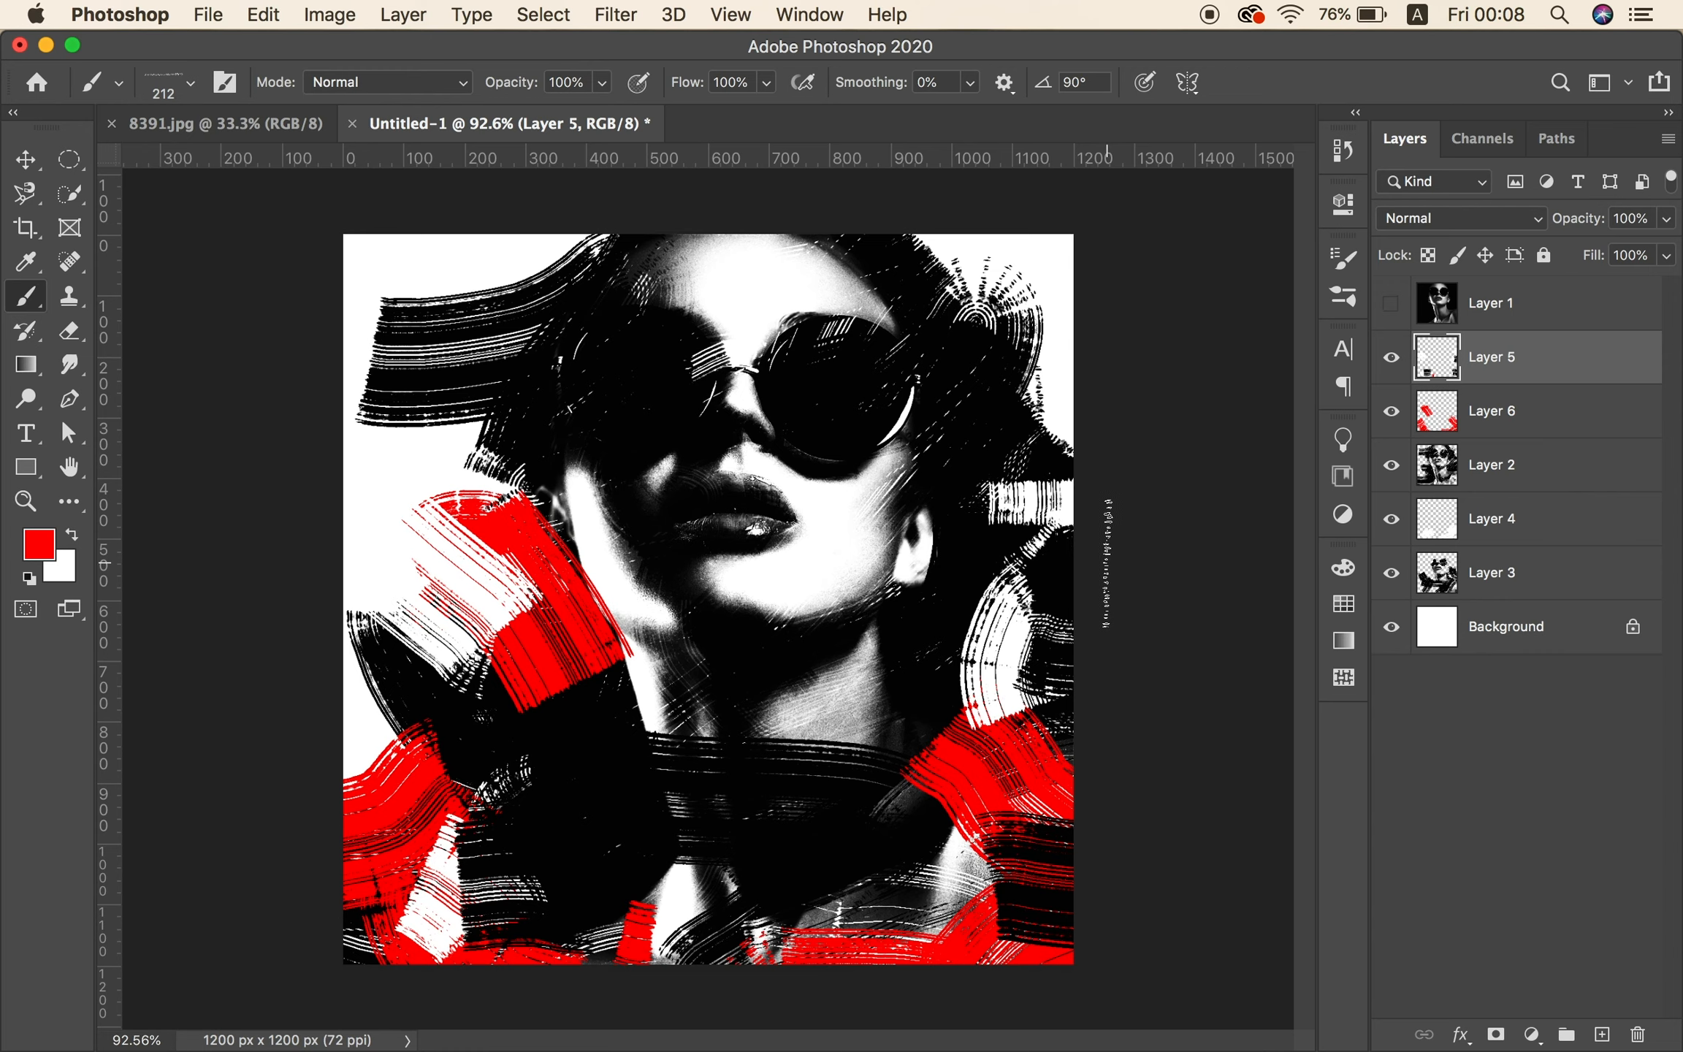
drag(1111, 540, 1107, 552)
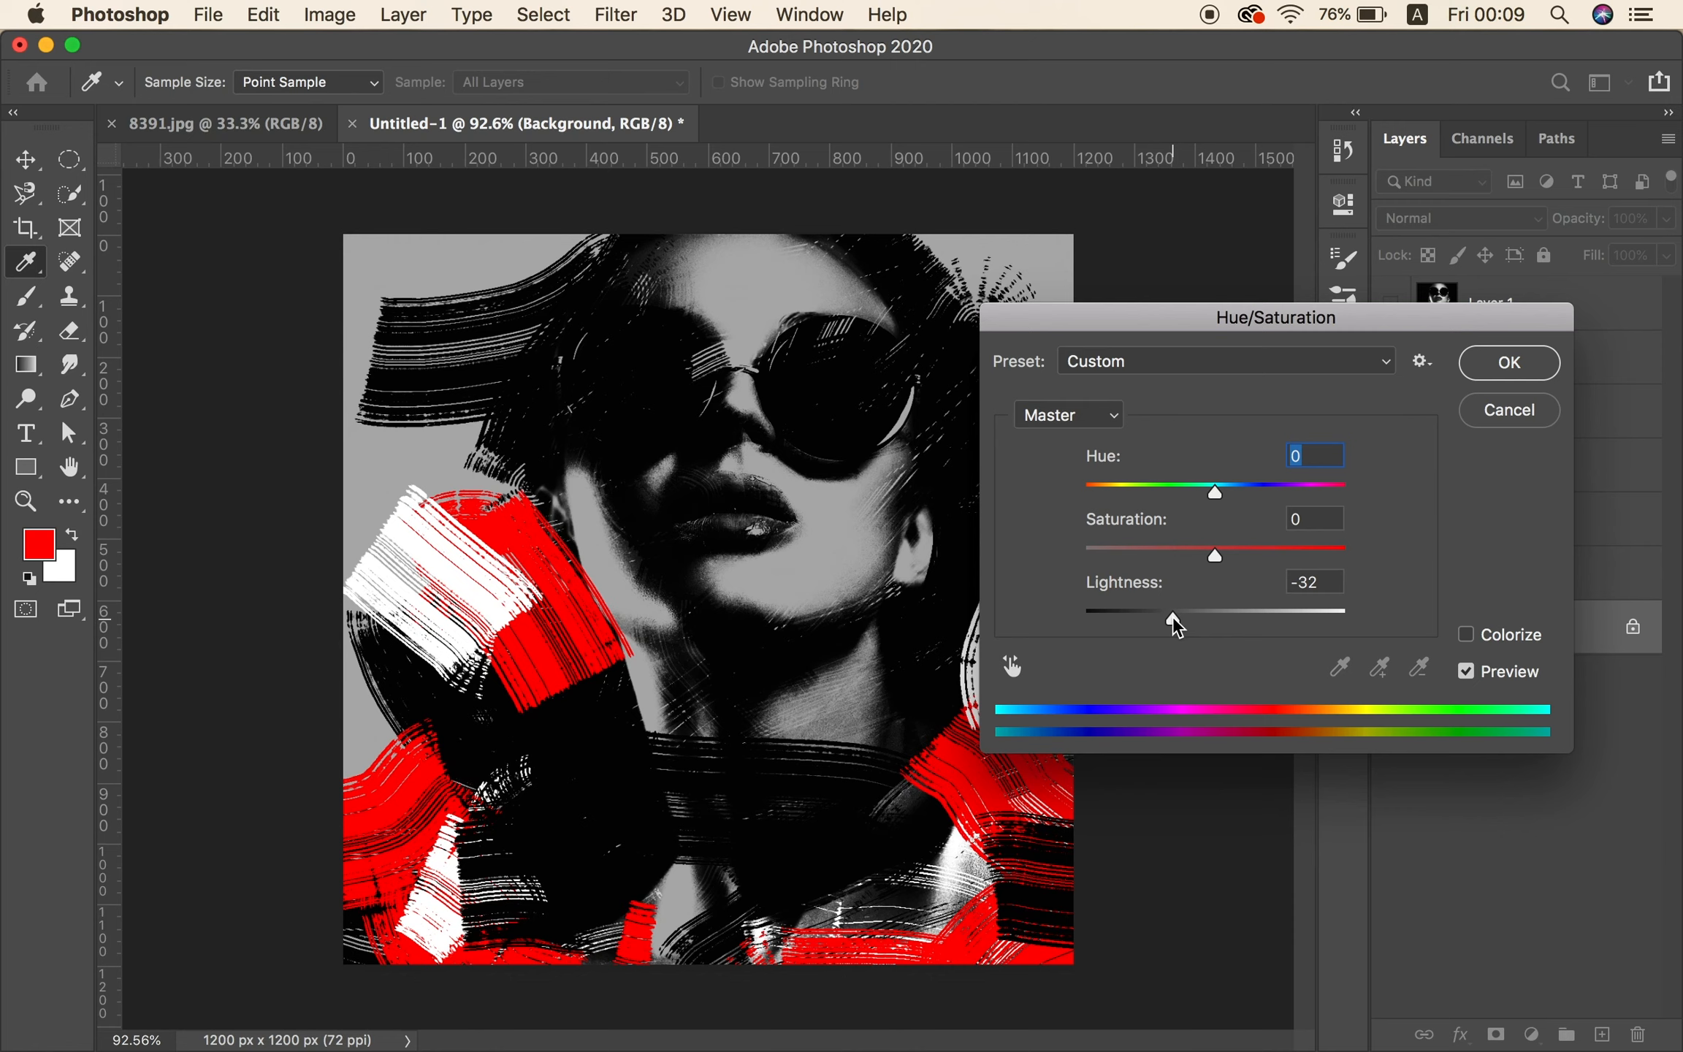
Darken the Background layer with Hue/Saturation at Lightness -32 and add a new layer directly above it.
click(1173, 615)
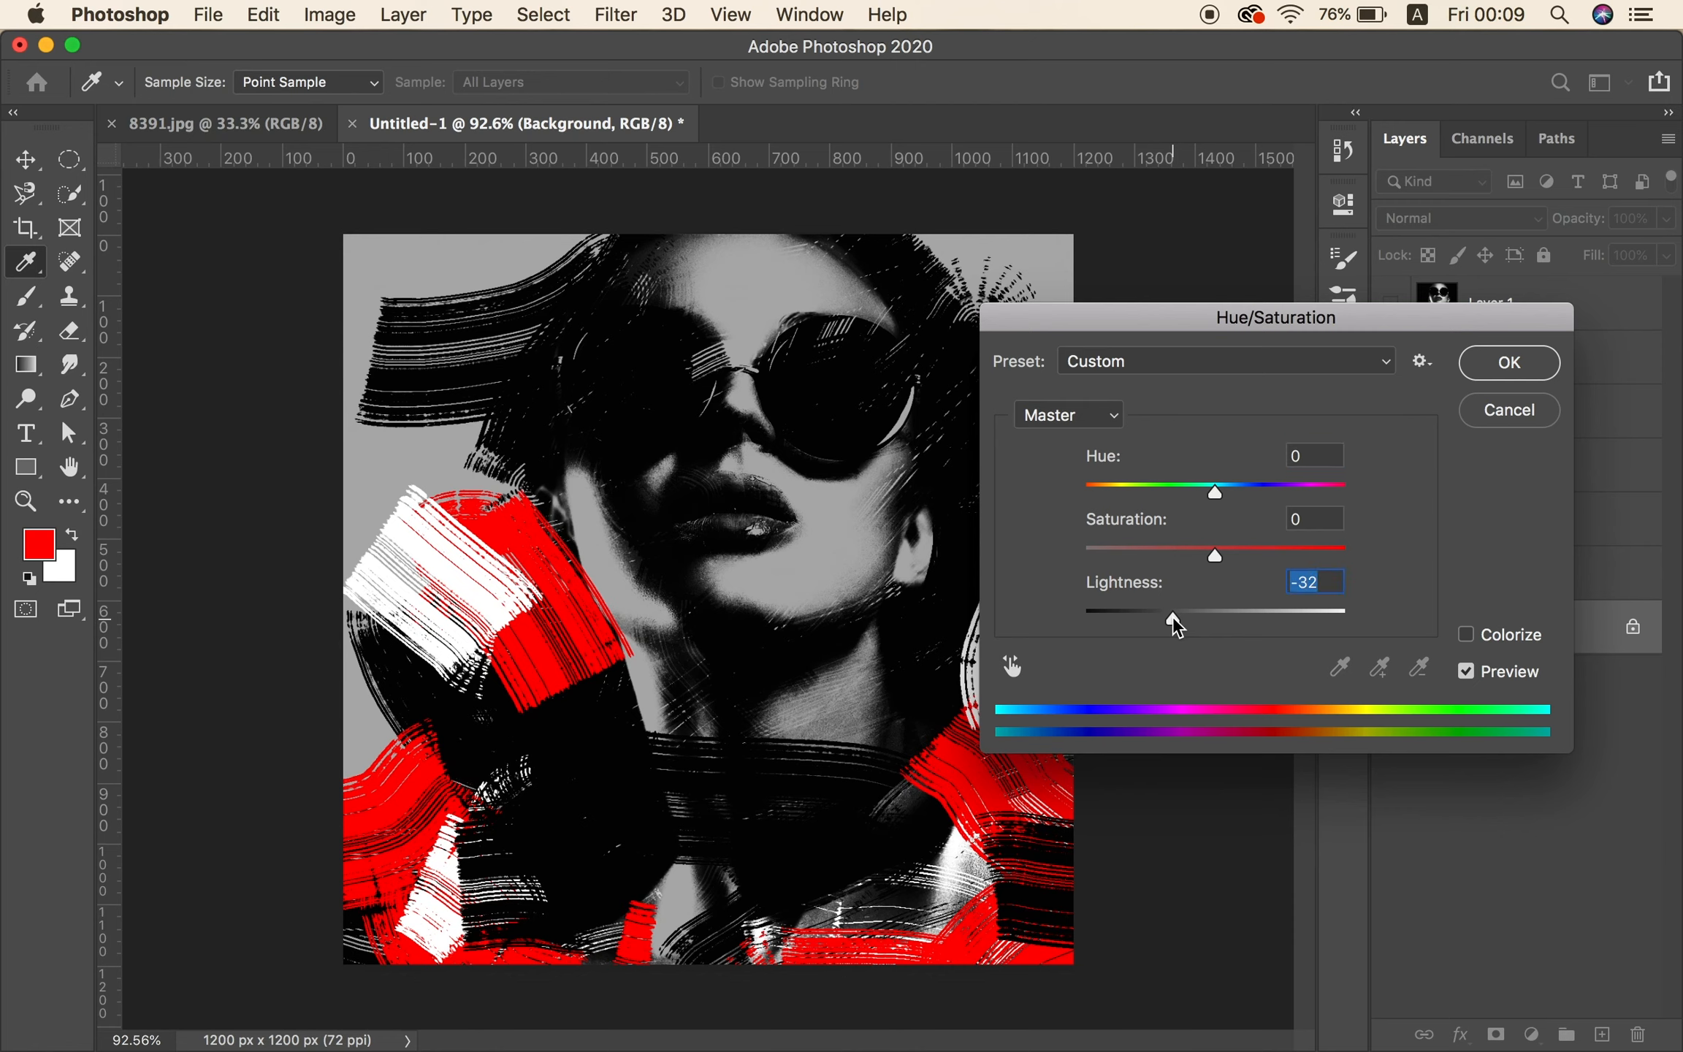
click(1480, 374)
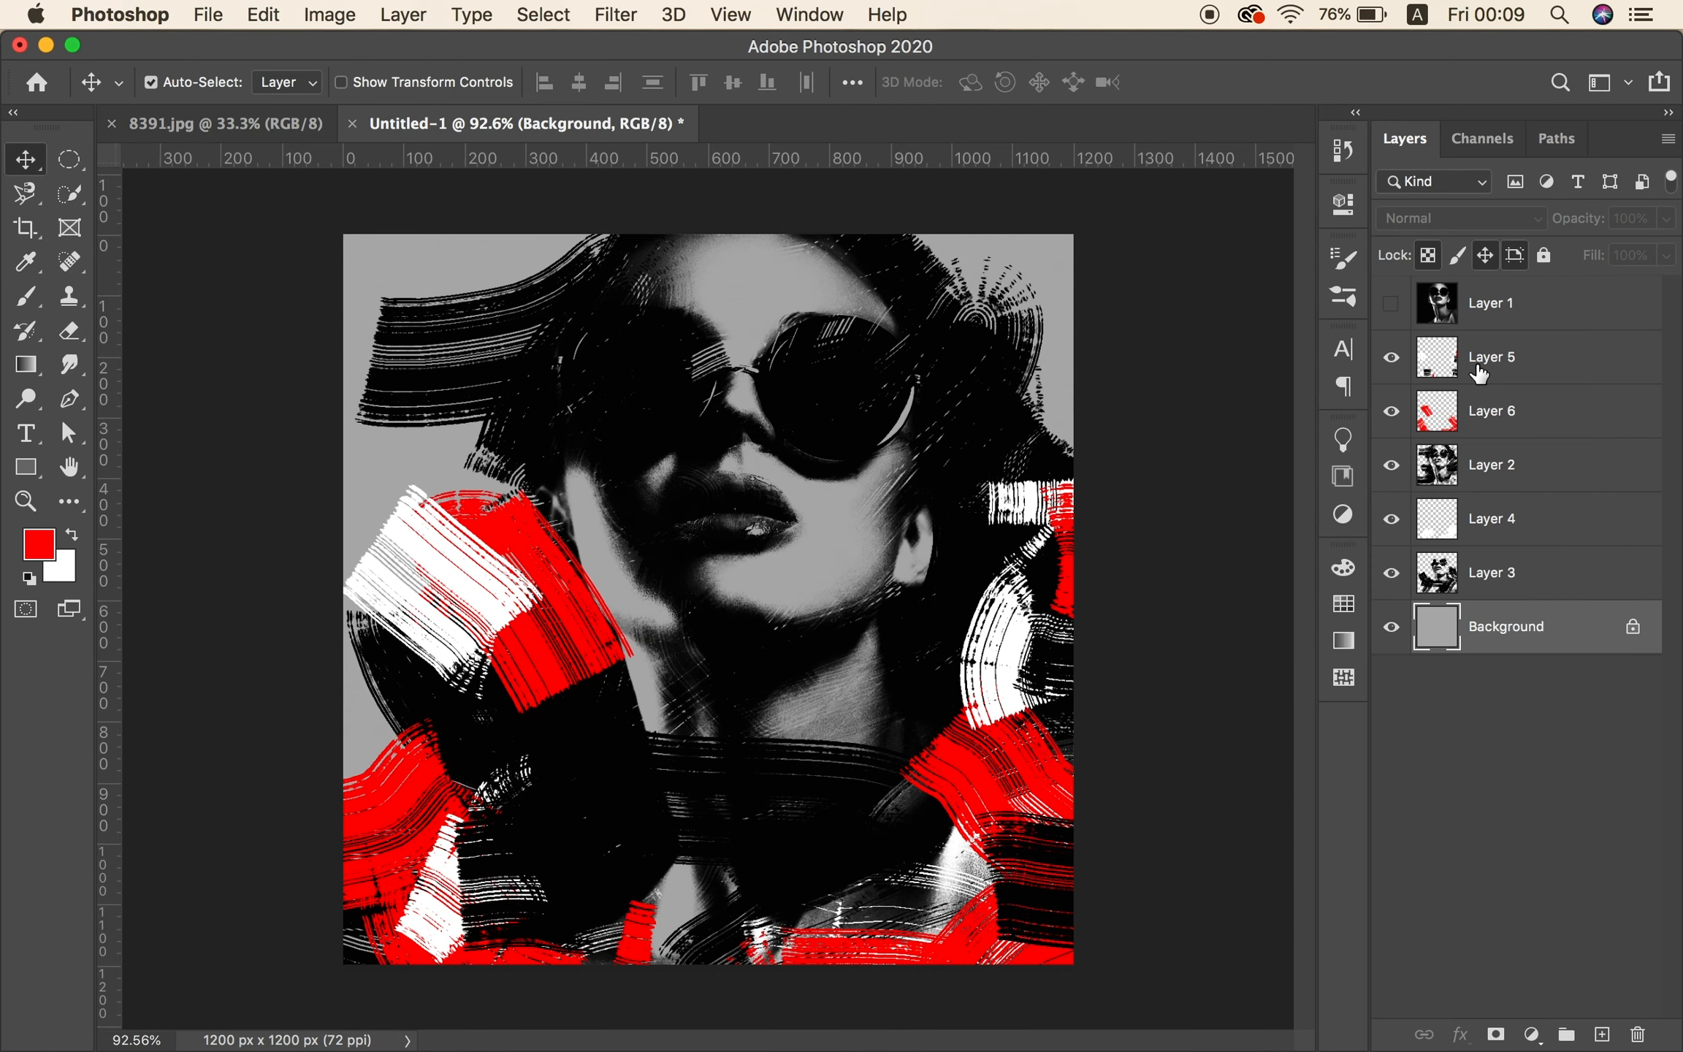
click(1603, 1035)
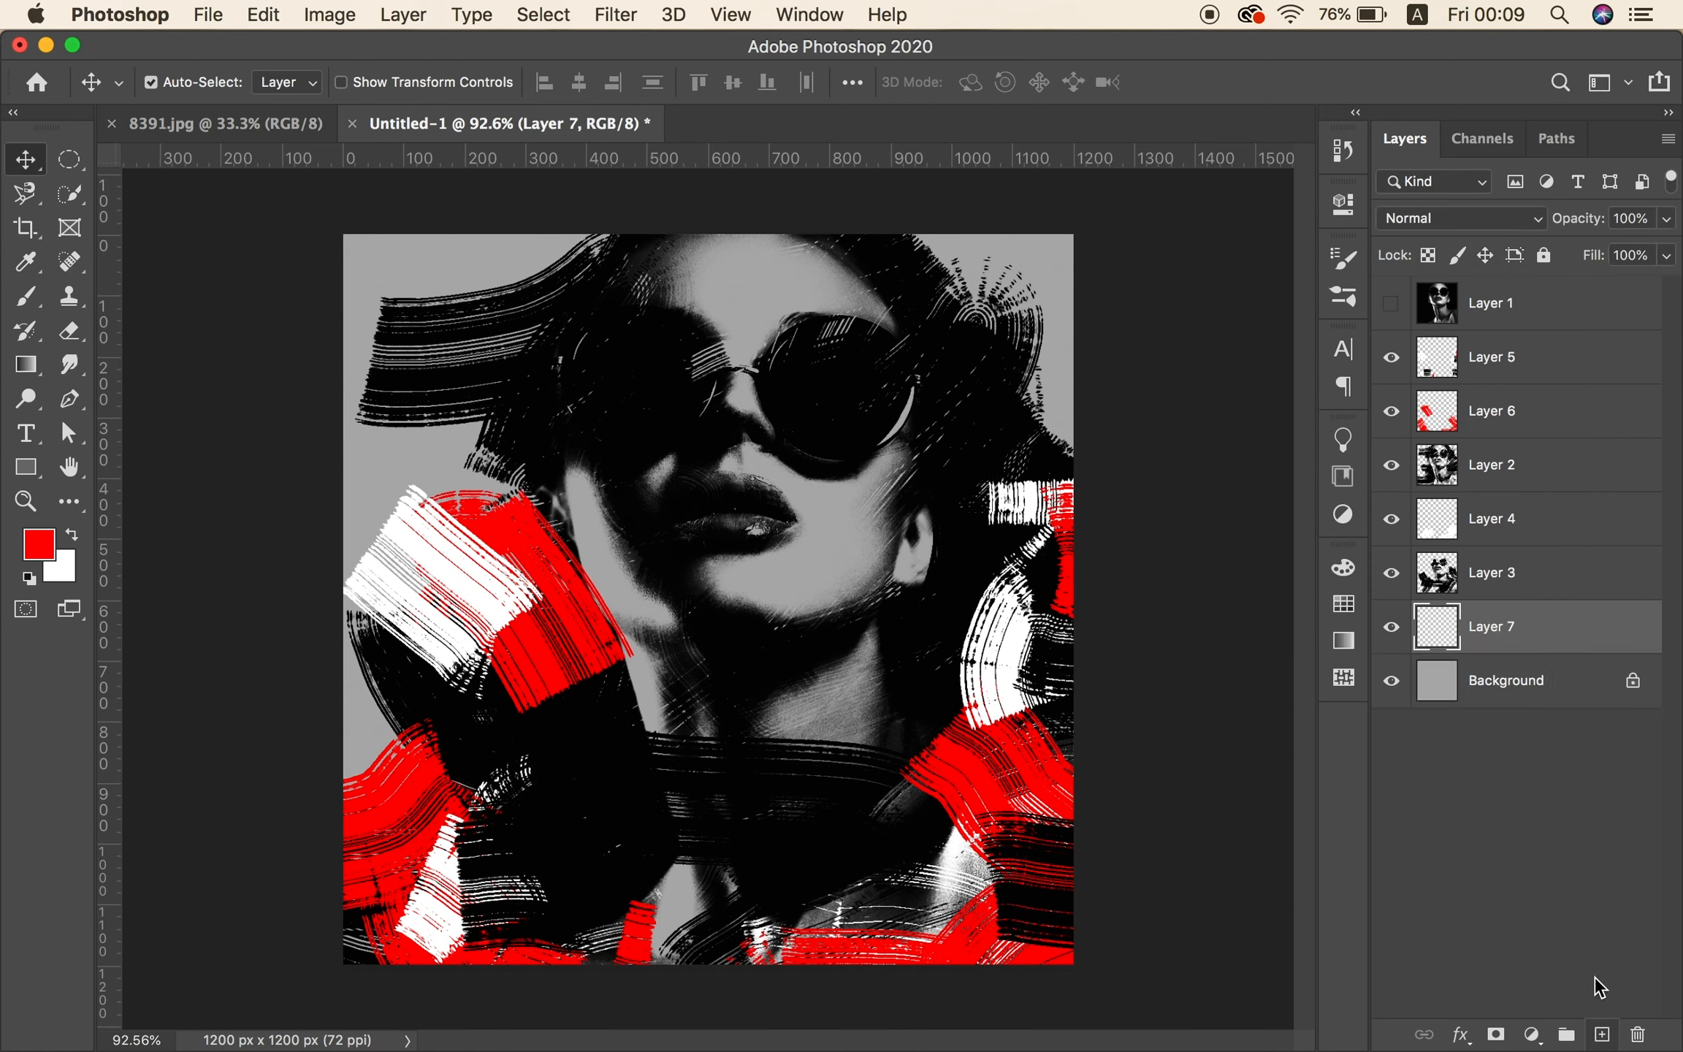